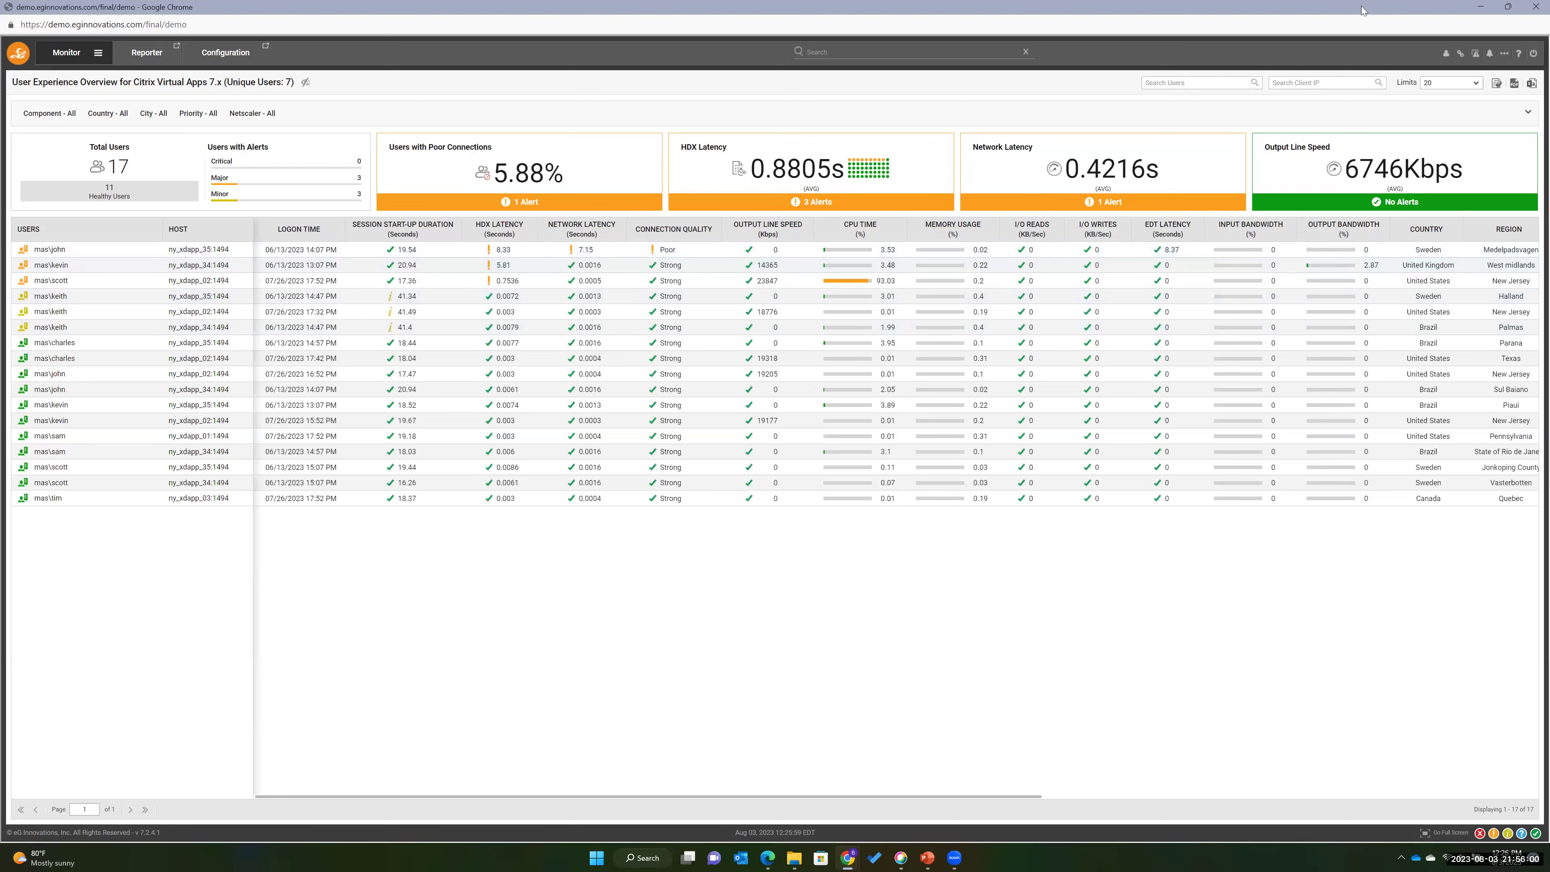
Filter the Citrix Virtual Apps user list by the user's first name and open the experience dashboard for the ny_xdapp_02:1494 session.
left_click(1196, 82)
type("scott")
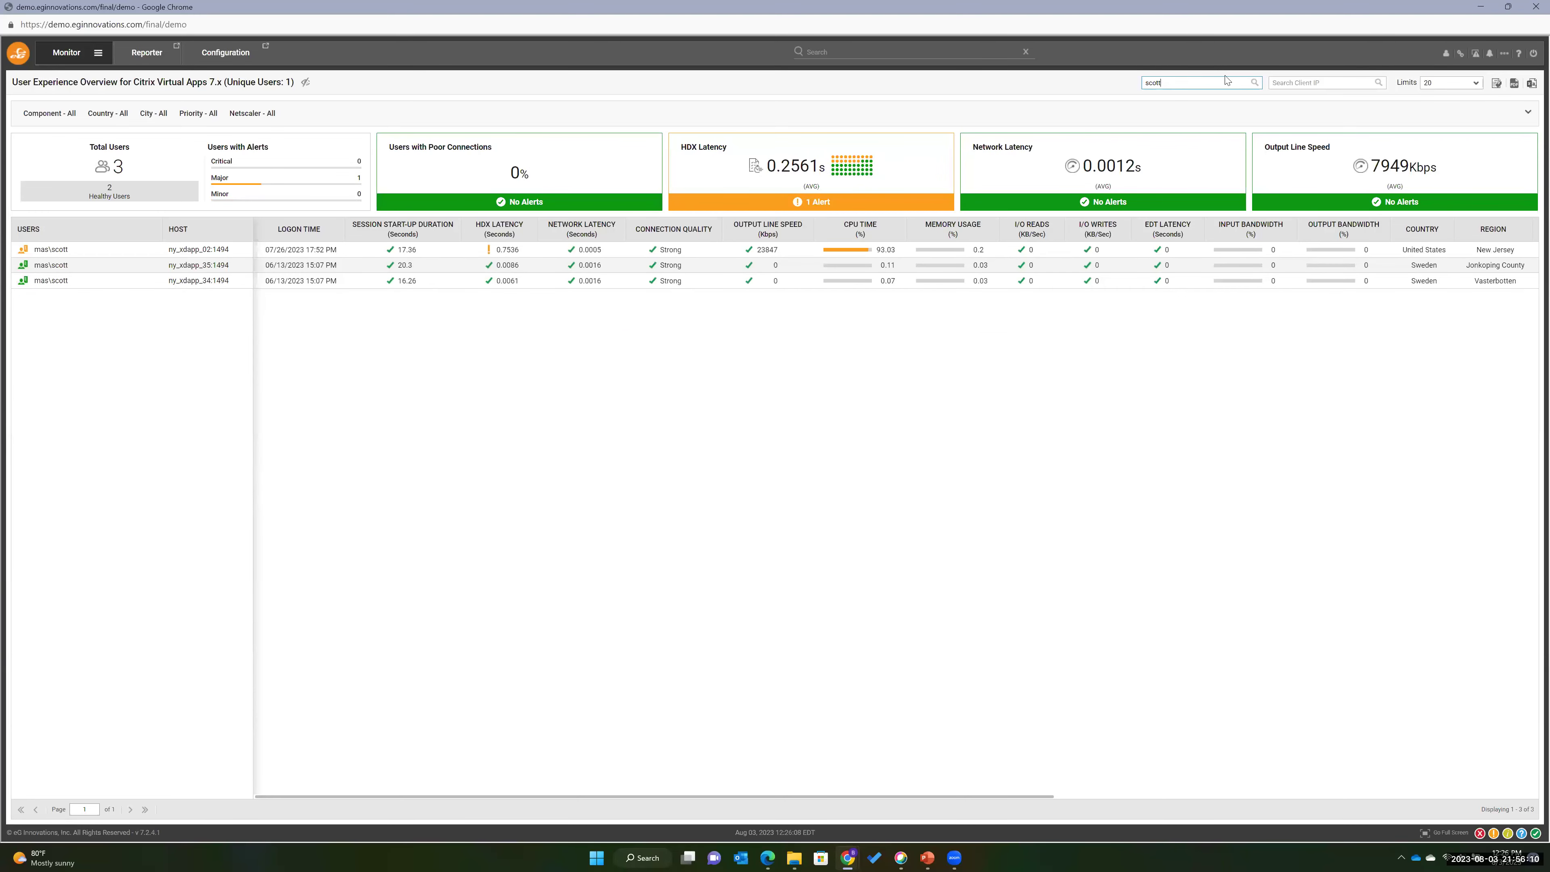
left_click(71, 264)
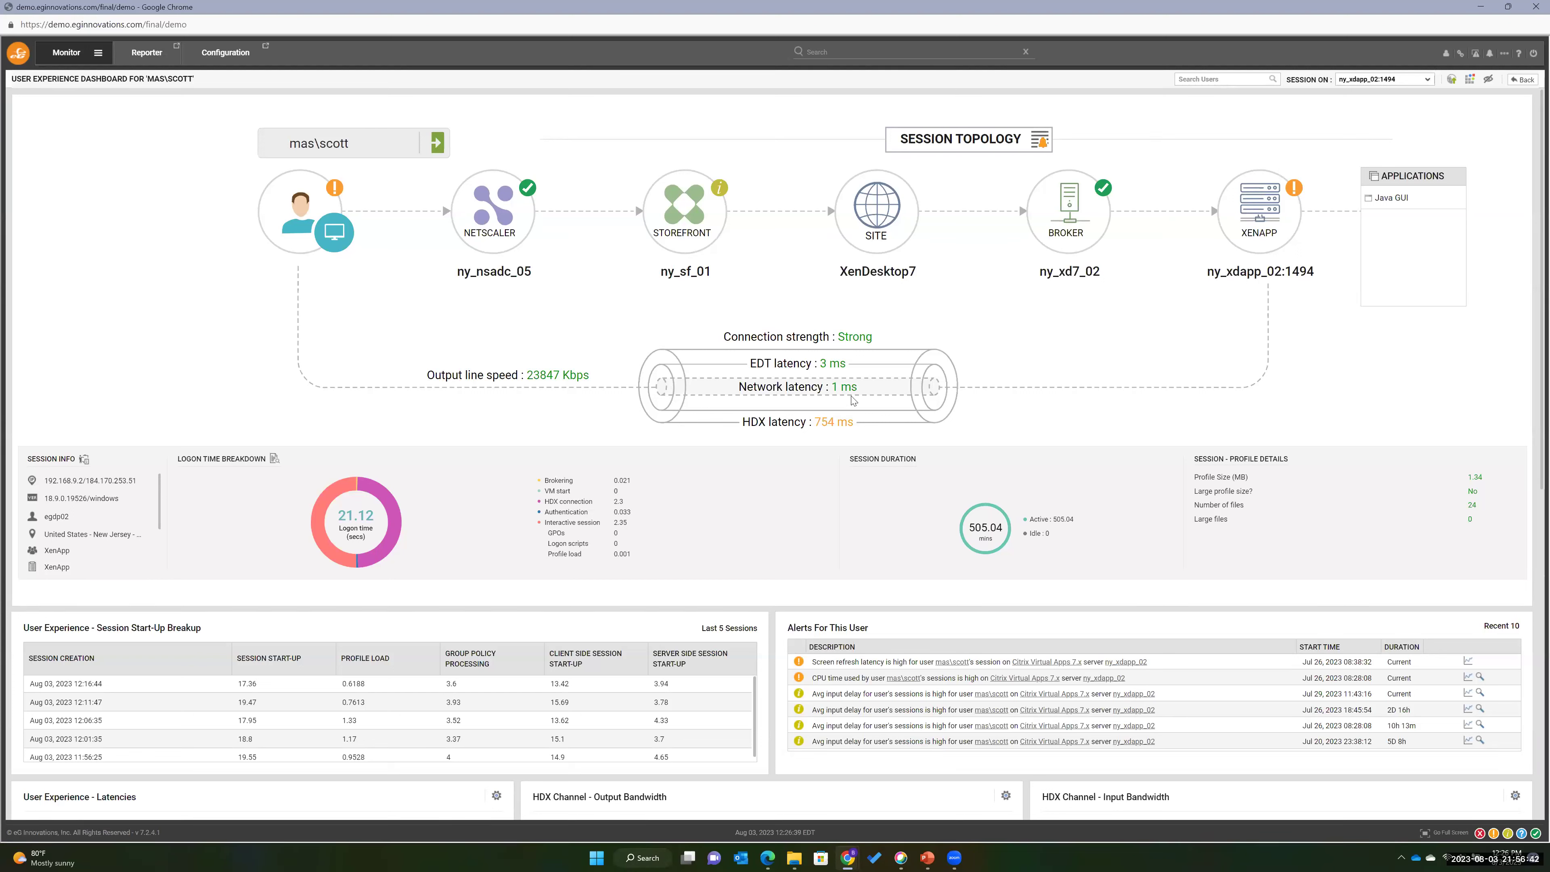
Examine the detailed diagnosis of the user's CPU time alert on ny_xdapp_02 to see the processes behind it, and close it.
scroll(669, 483, "down", 1)
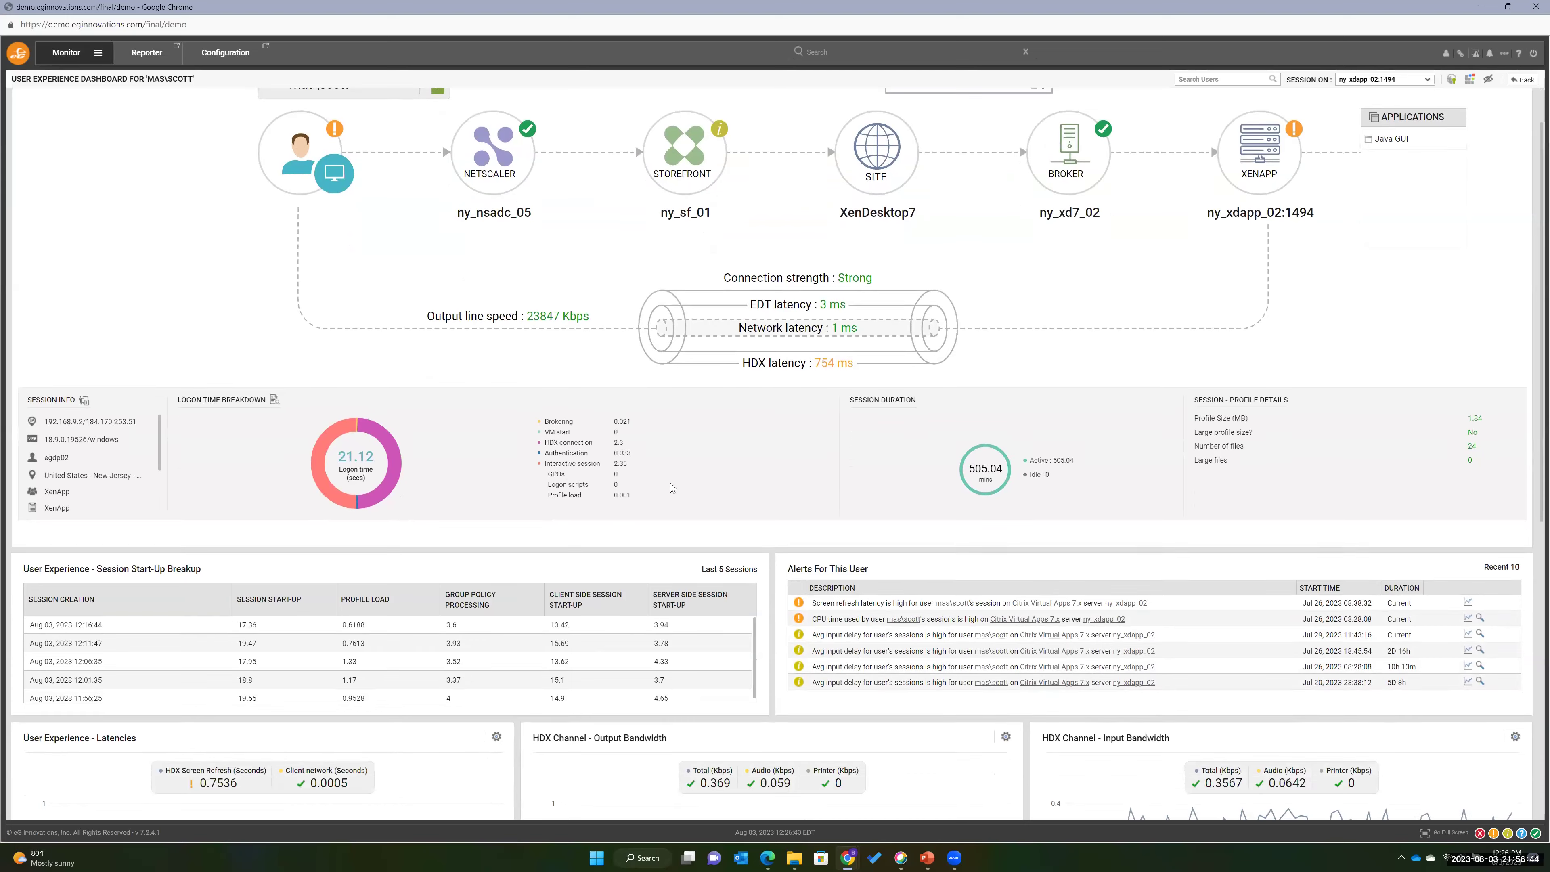
scroll(779, 191, "down", 4)
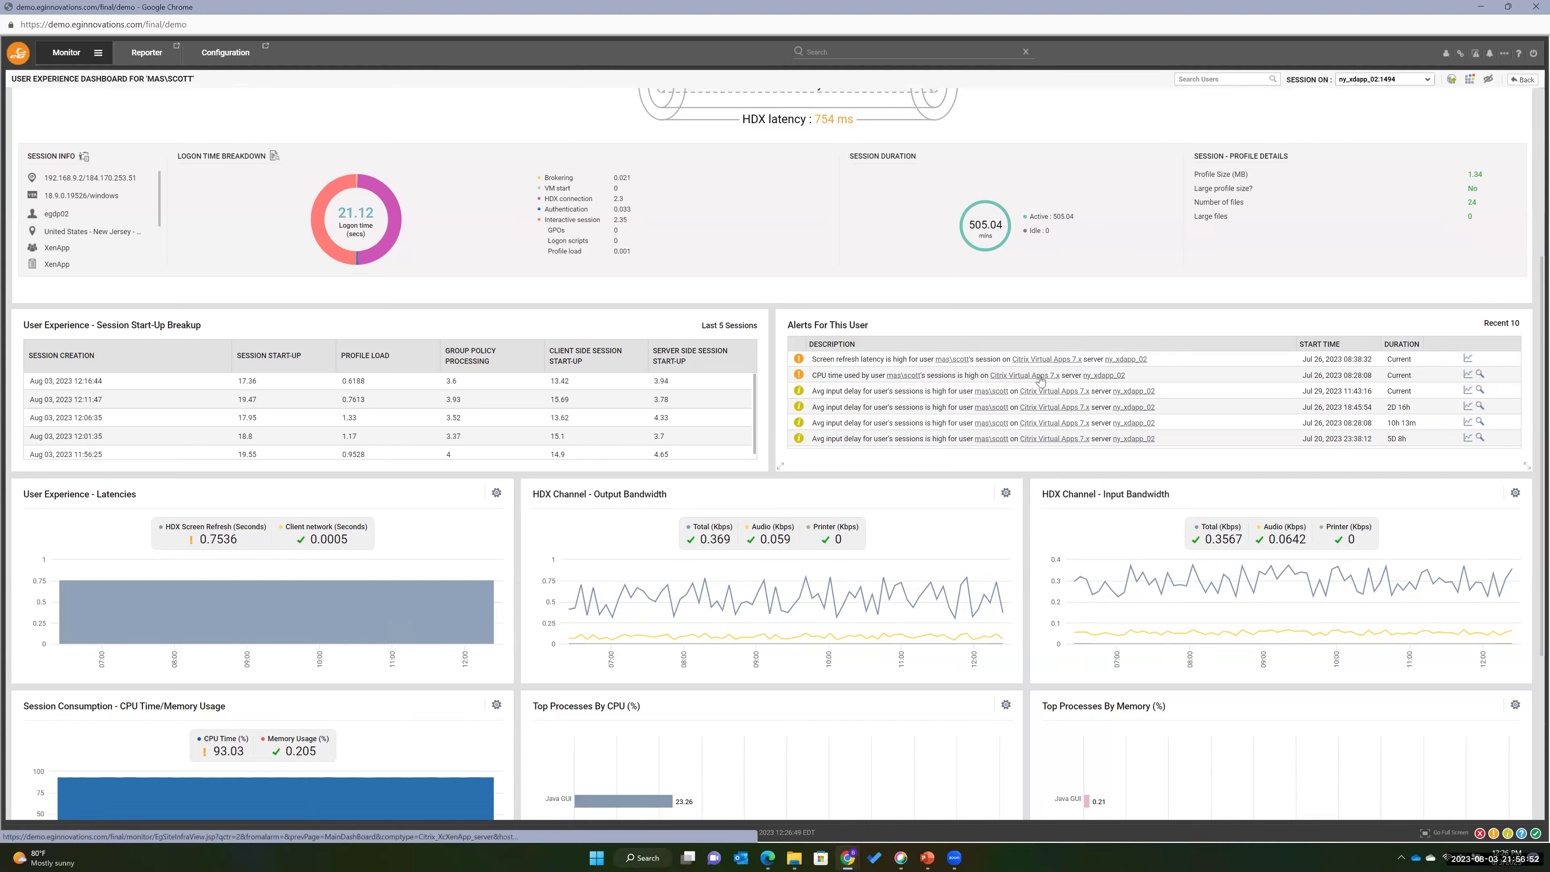
left_click(1480, 374)
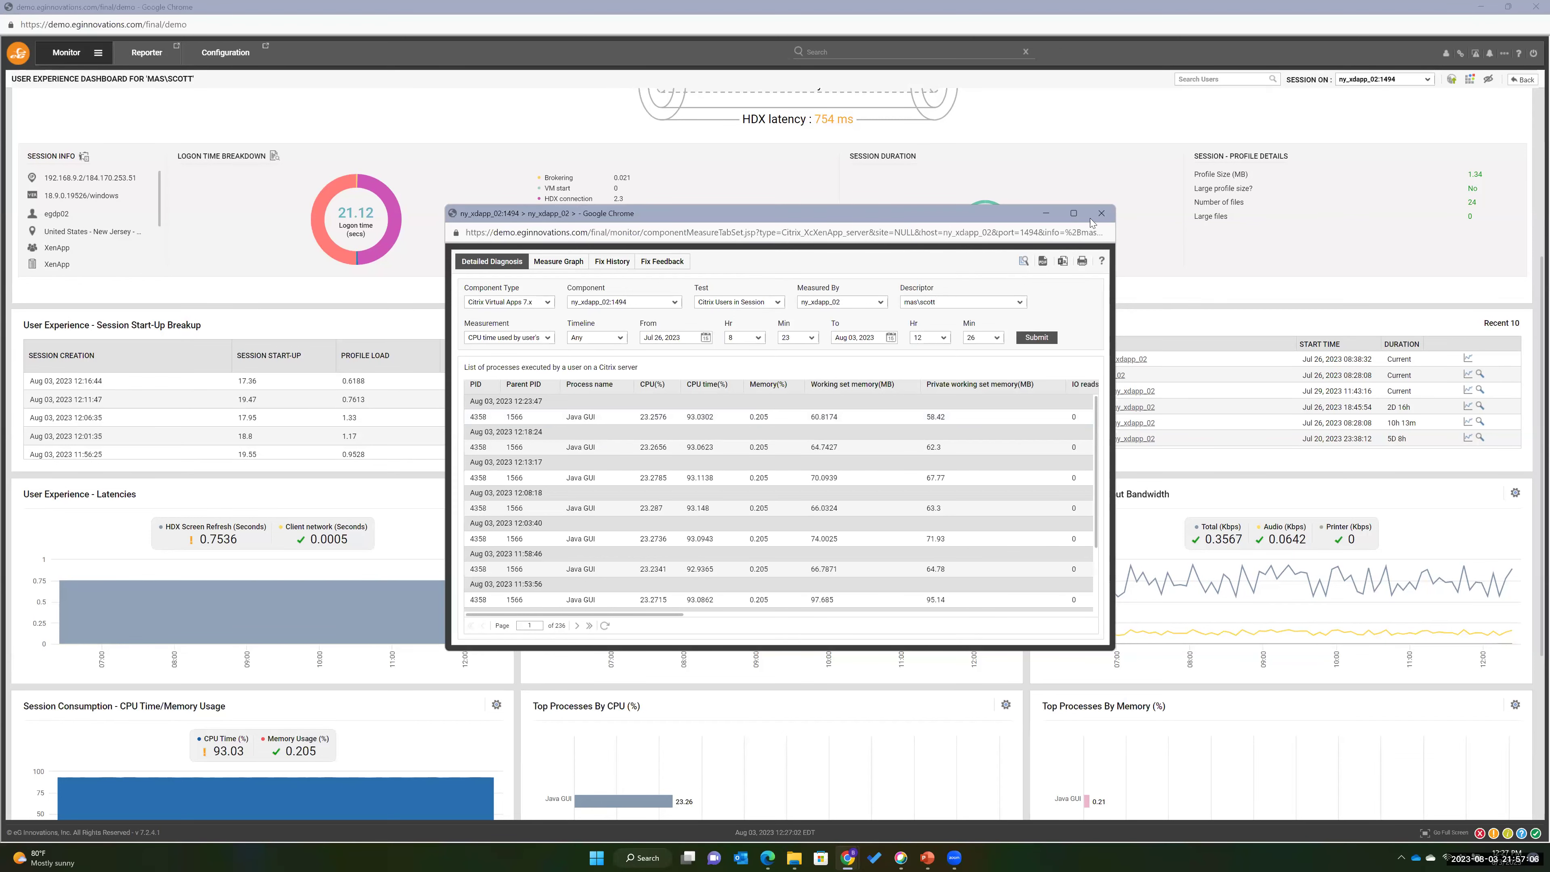
left_click(1101, 213)
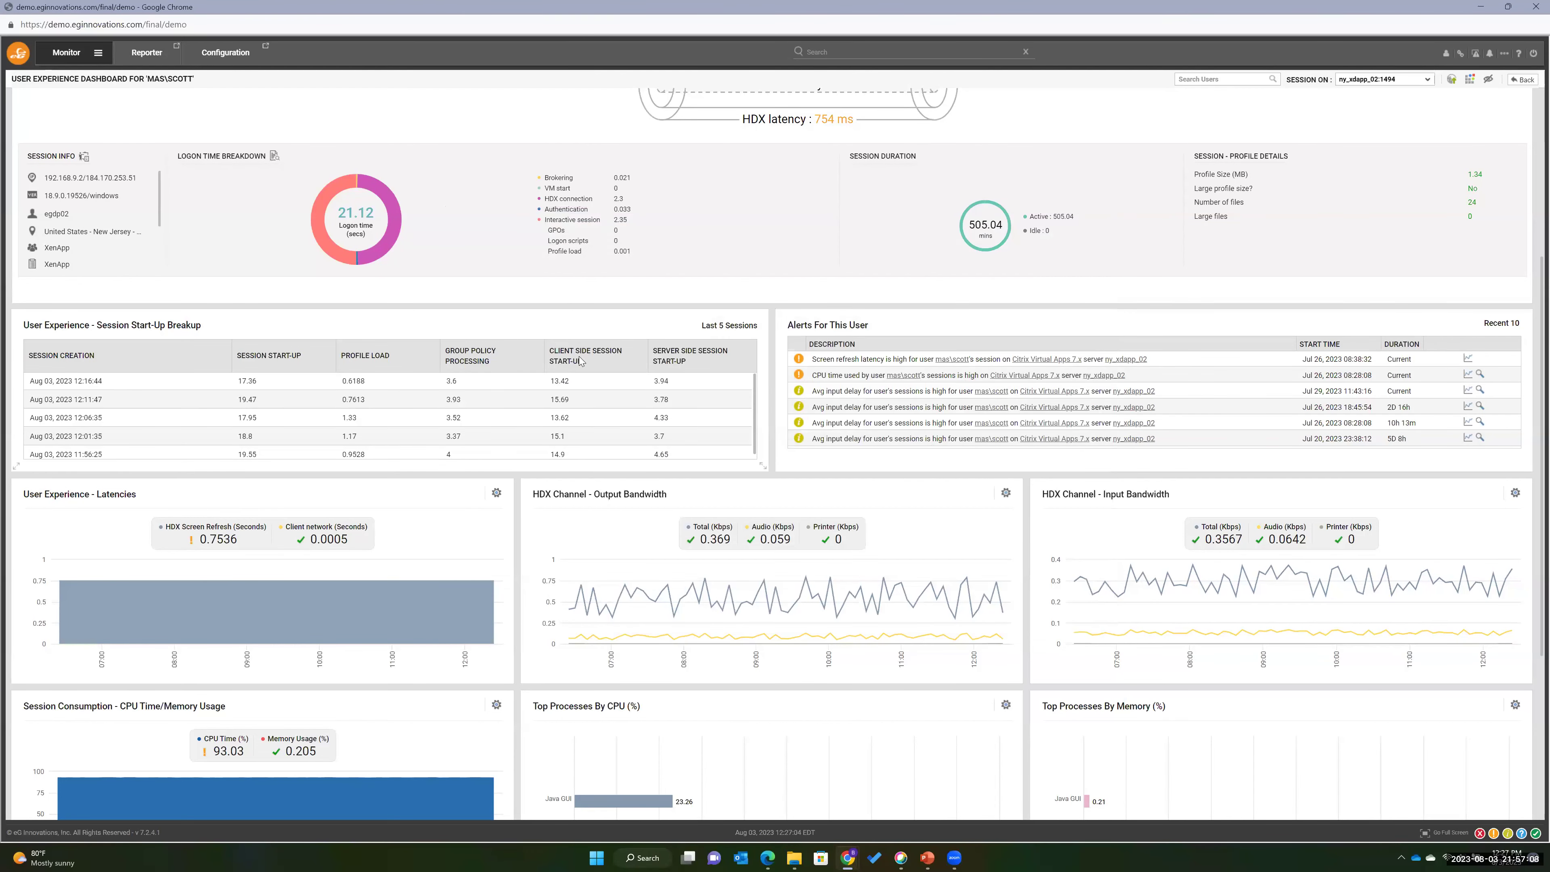
Review the user's logon details from the Logon Time Breakdown, close them, and return to the Digital Workspaces users overview.
scroll(378, 313, "up", 1)
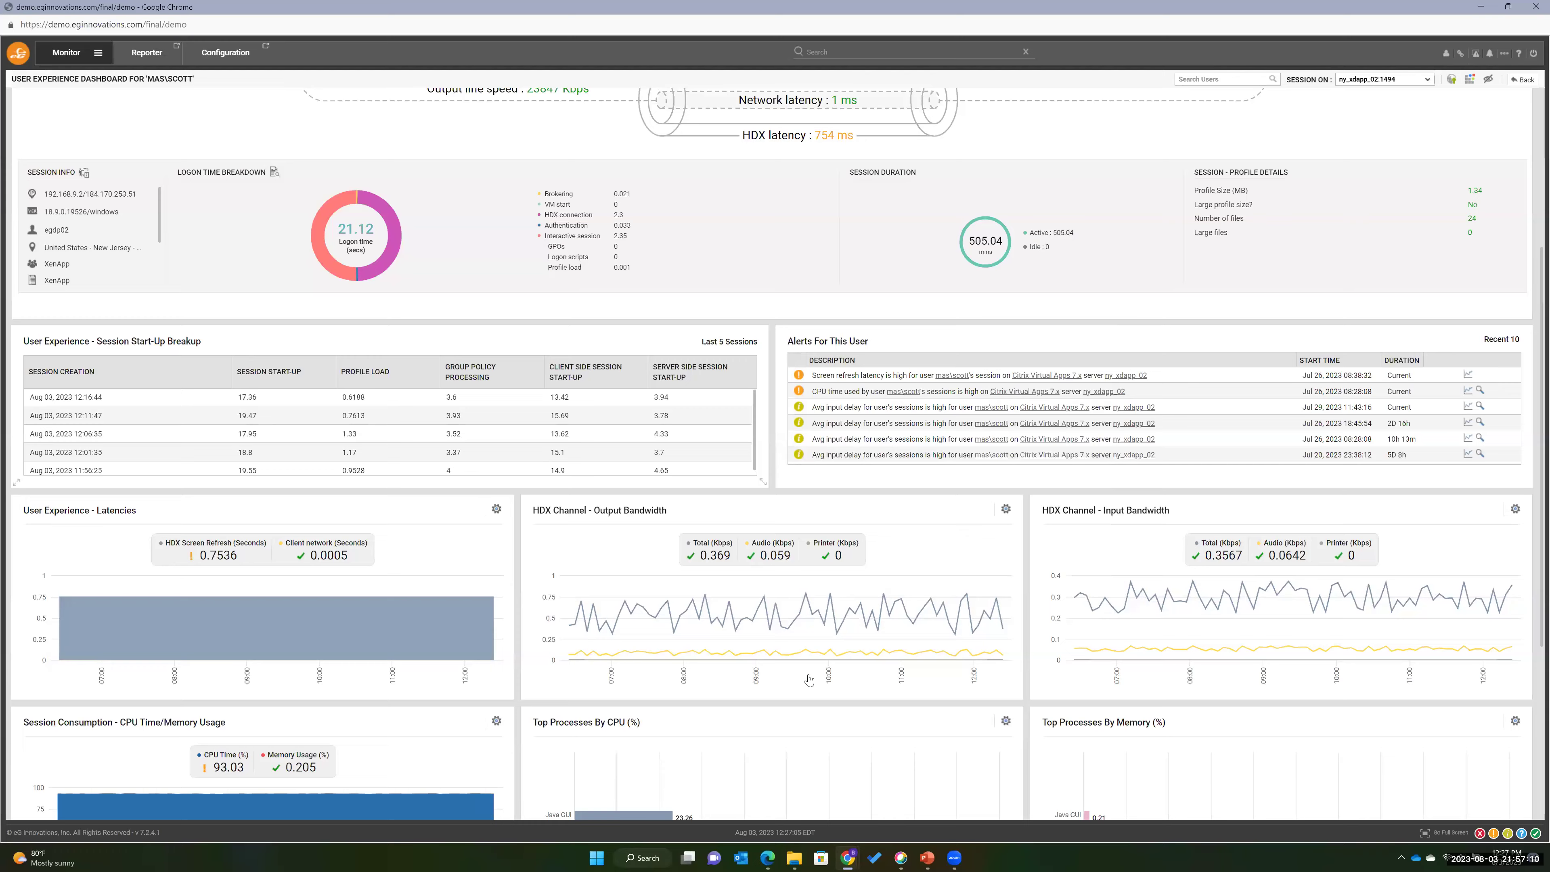
scroll(812, 681, "up", 5)
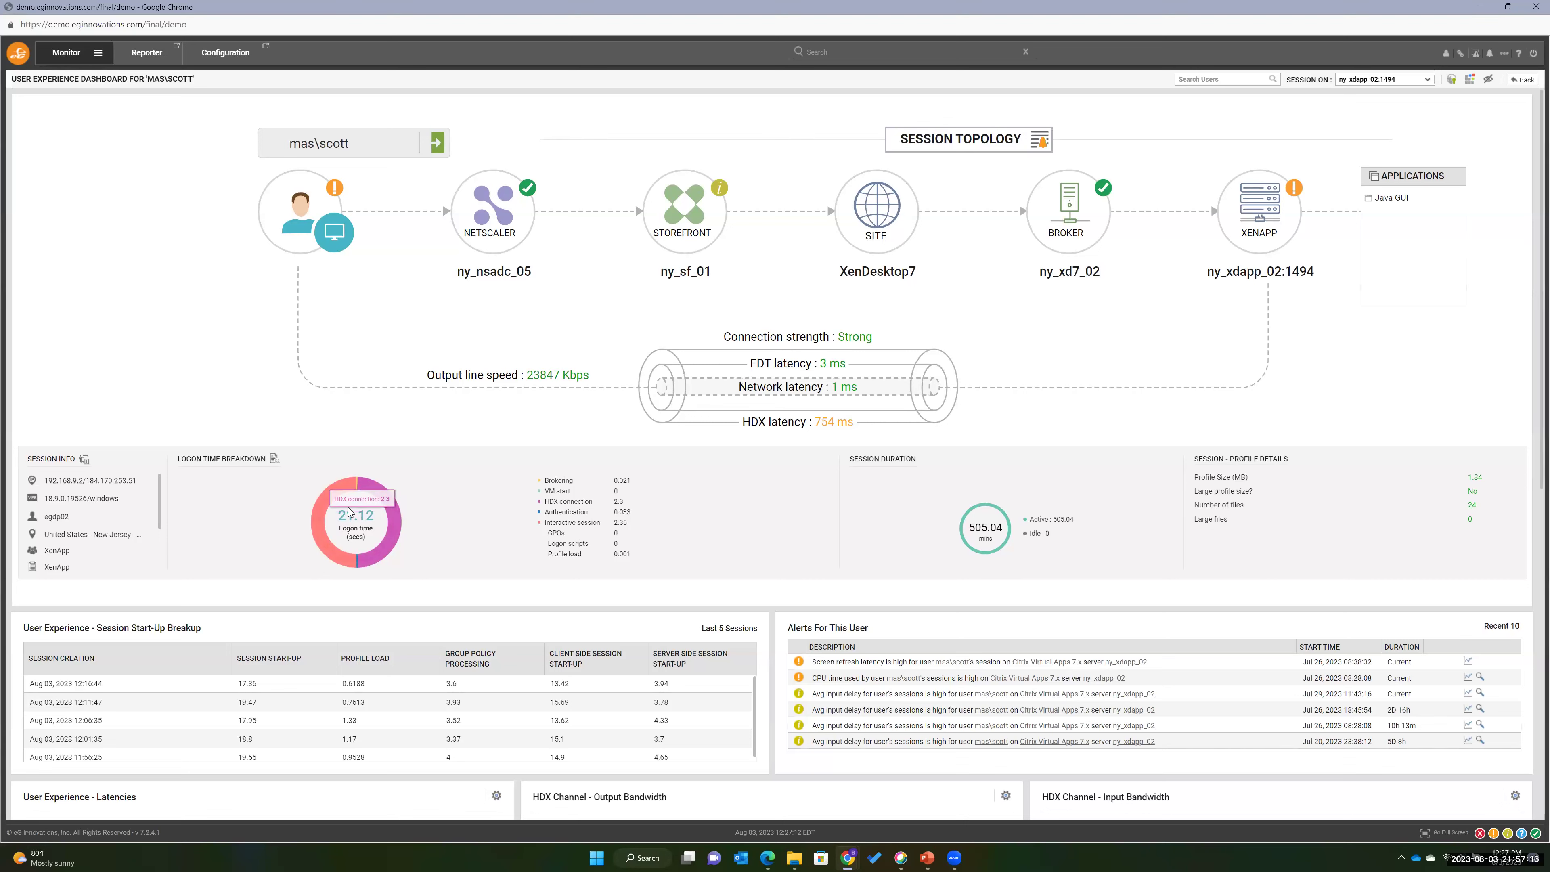
left_click(275, 462)
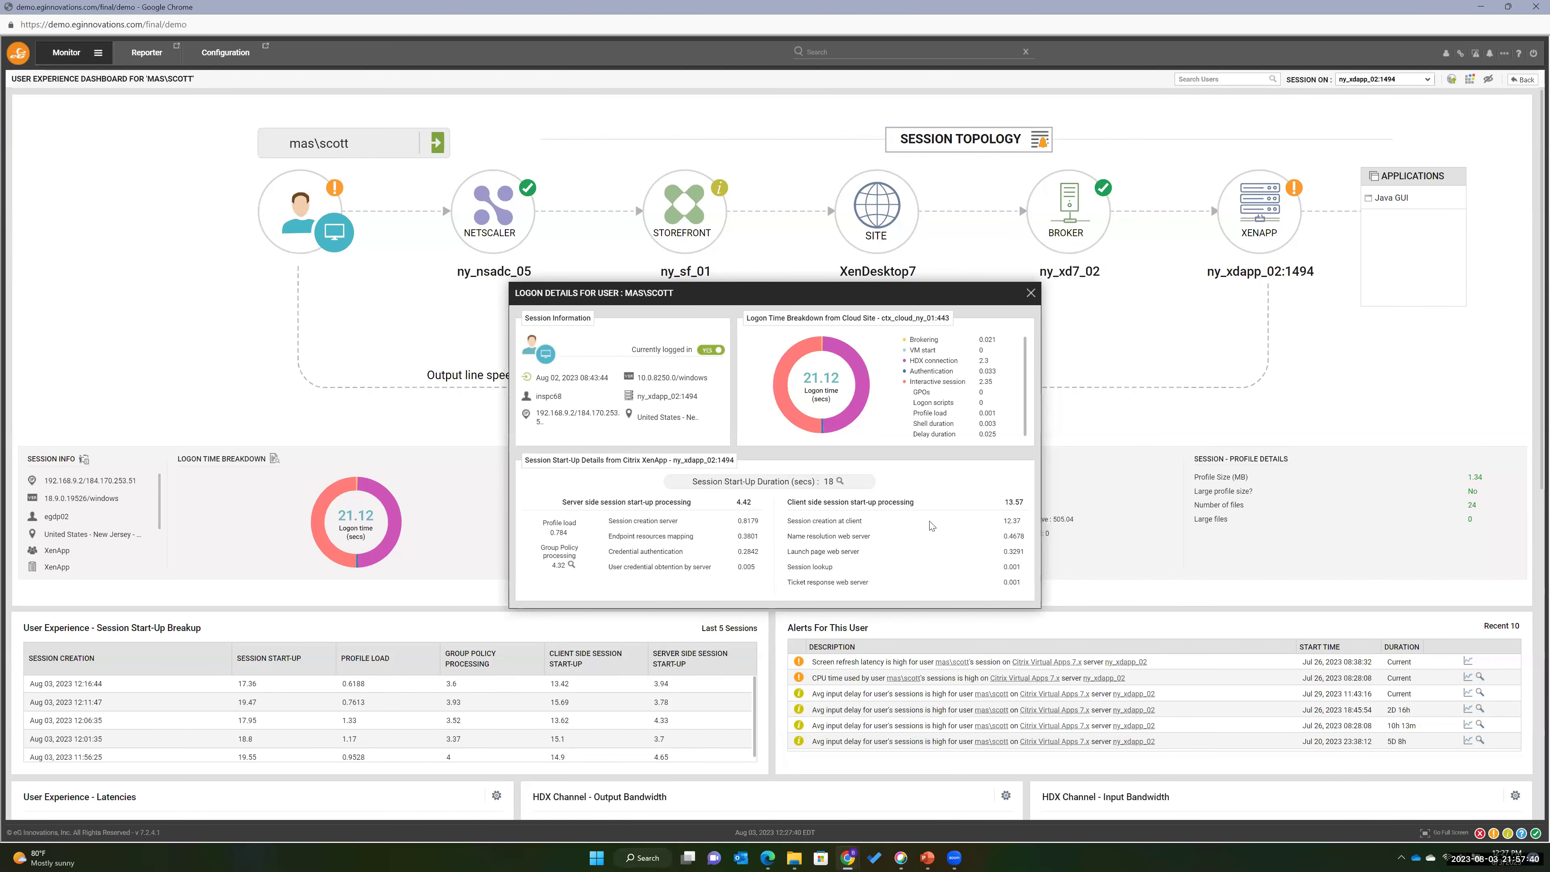
left_click(1030, 293)
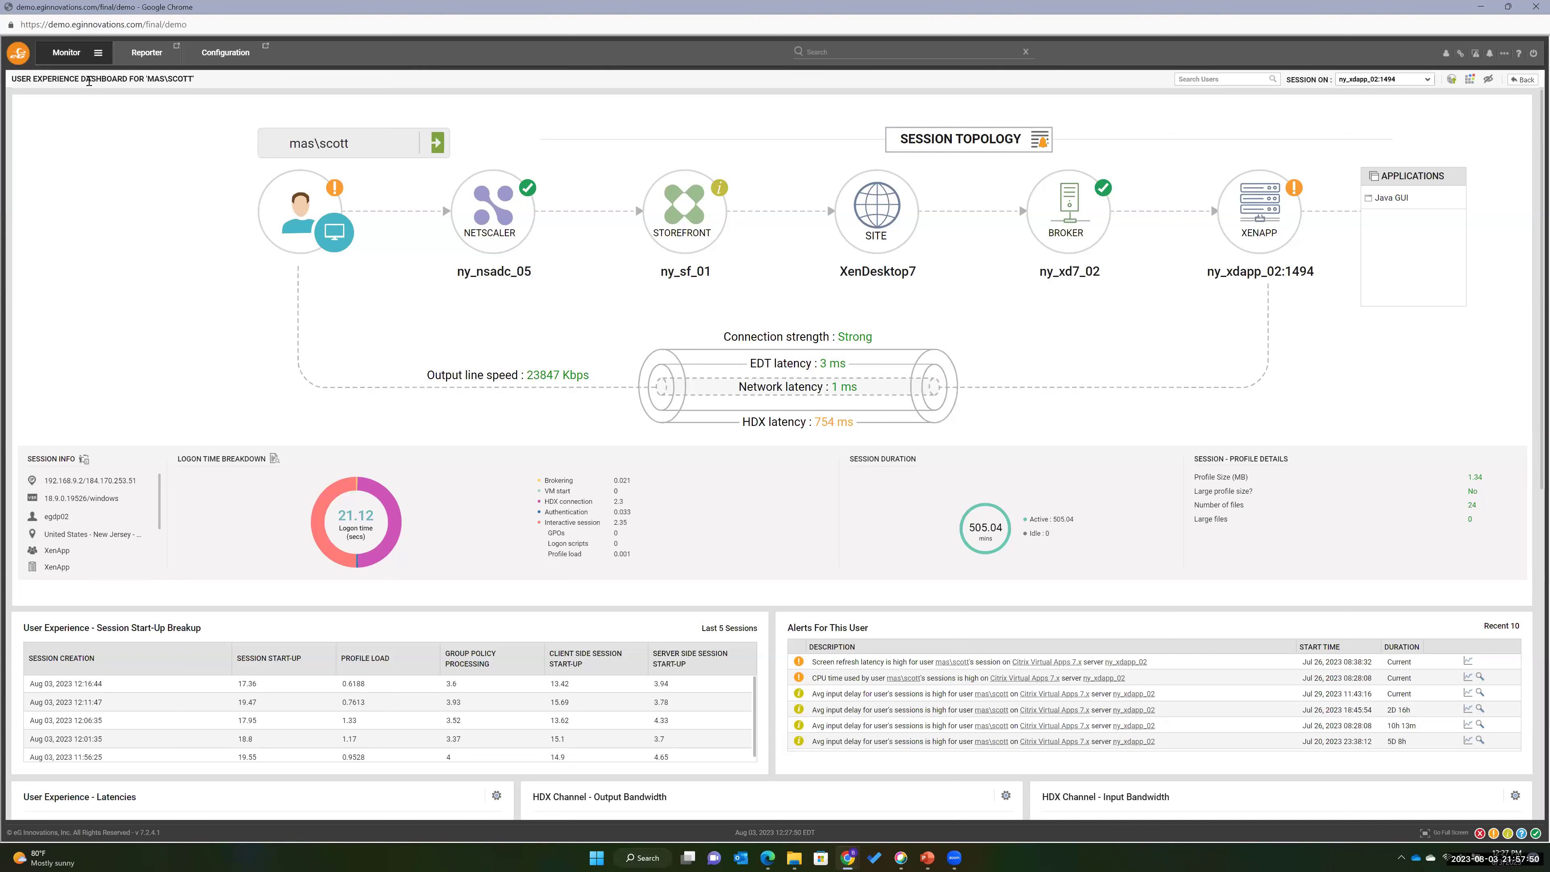
left_click(99, 56)
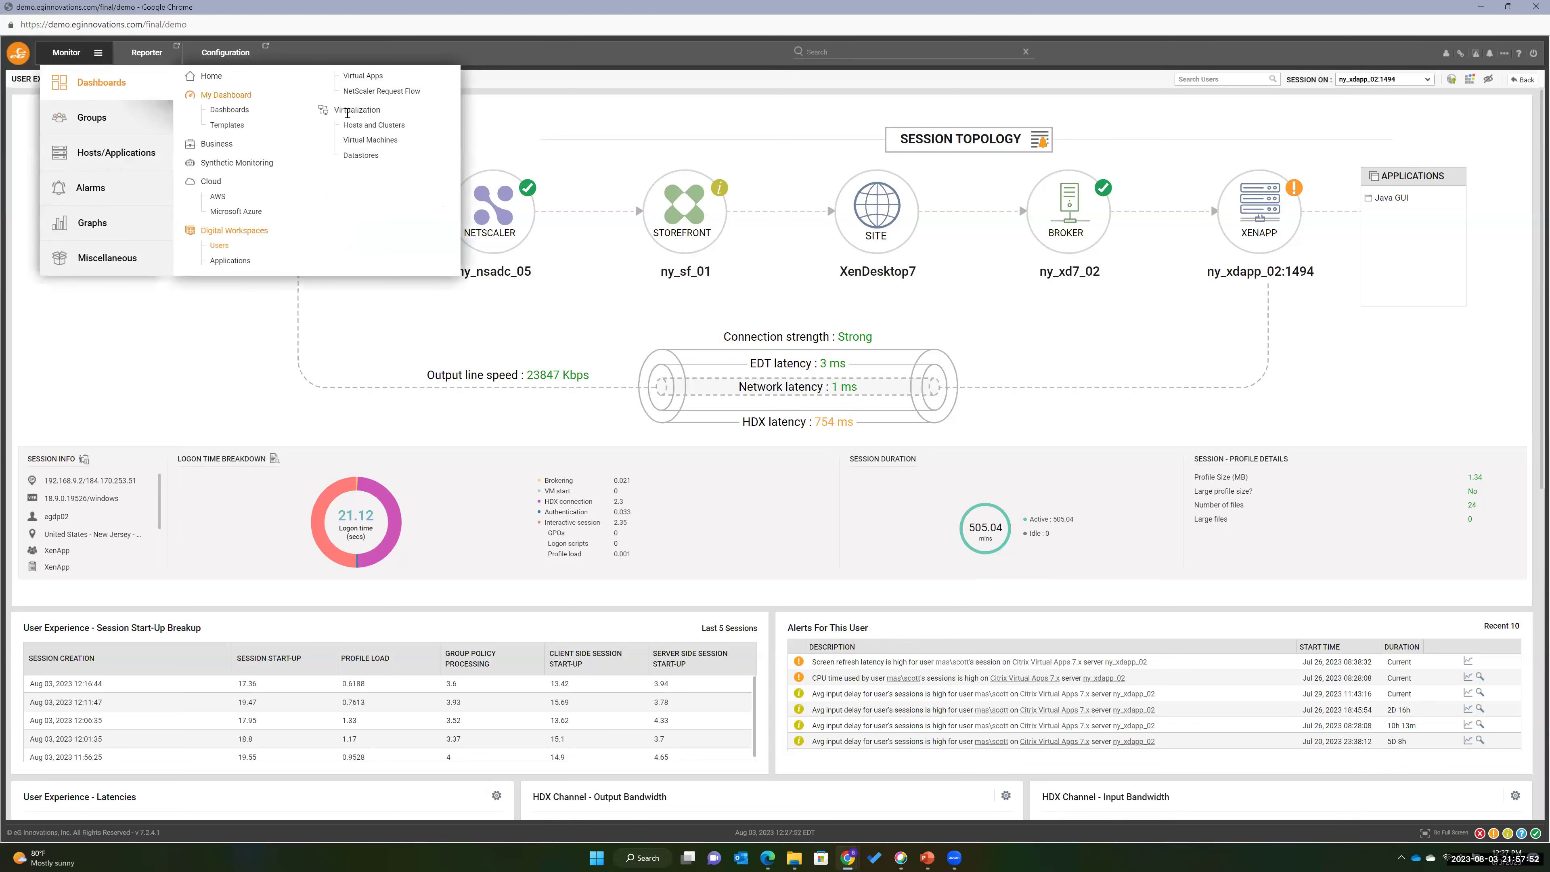
left_click(218, 245)
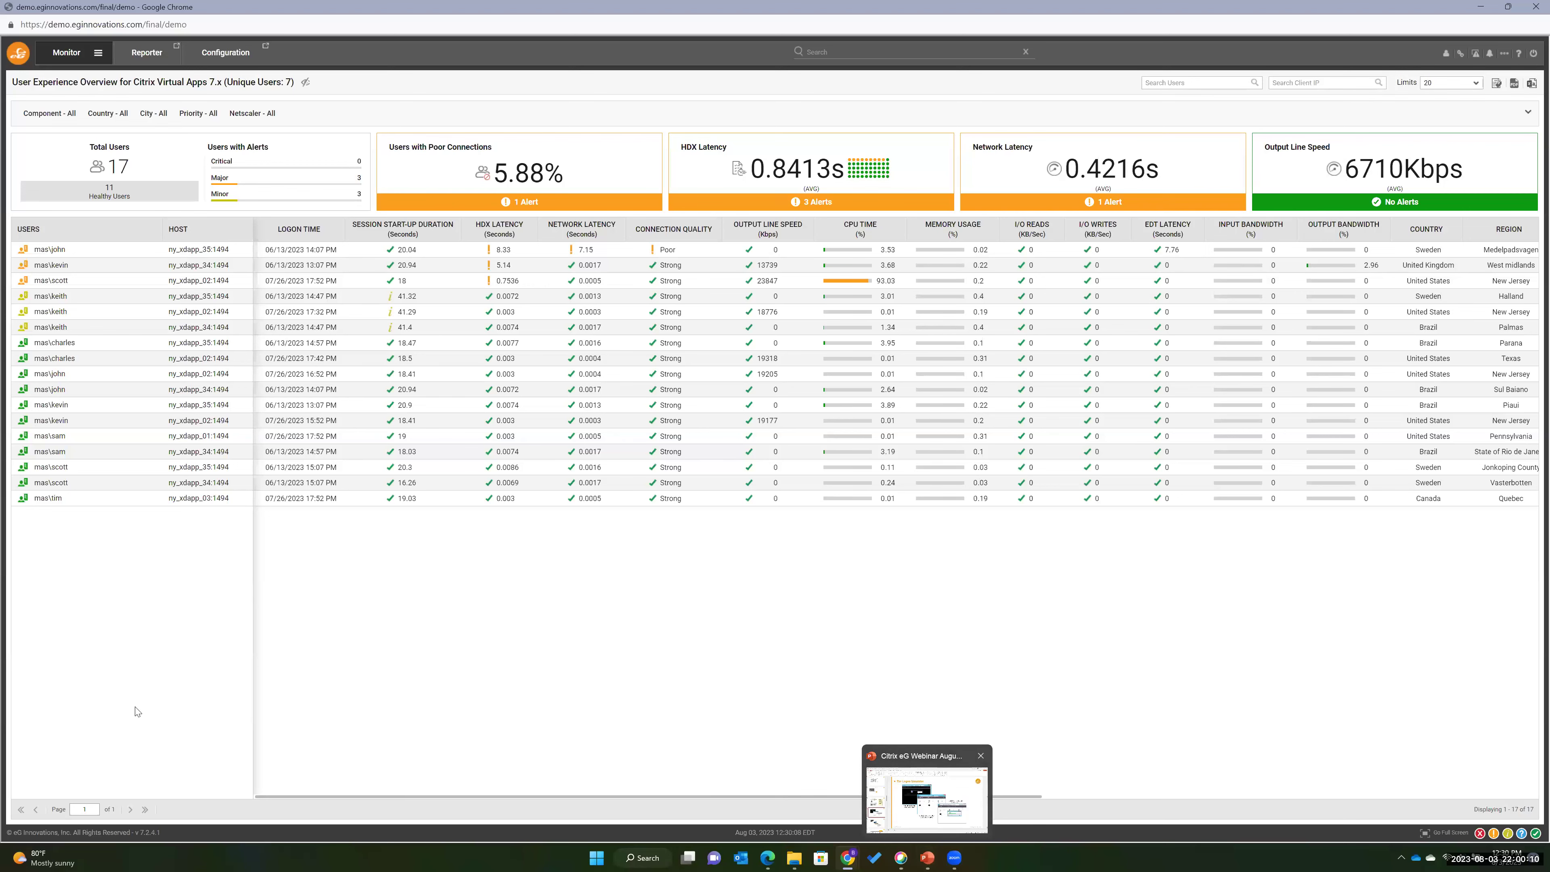
Switch to the webinar deck in PowerPoint and select slide 27, "User Experience Observability".
key("alt+Tab")
left_click(136, 684)
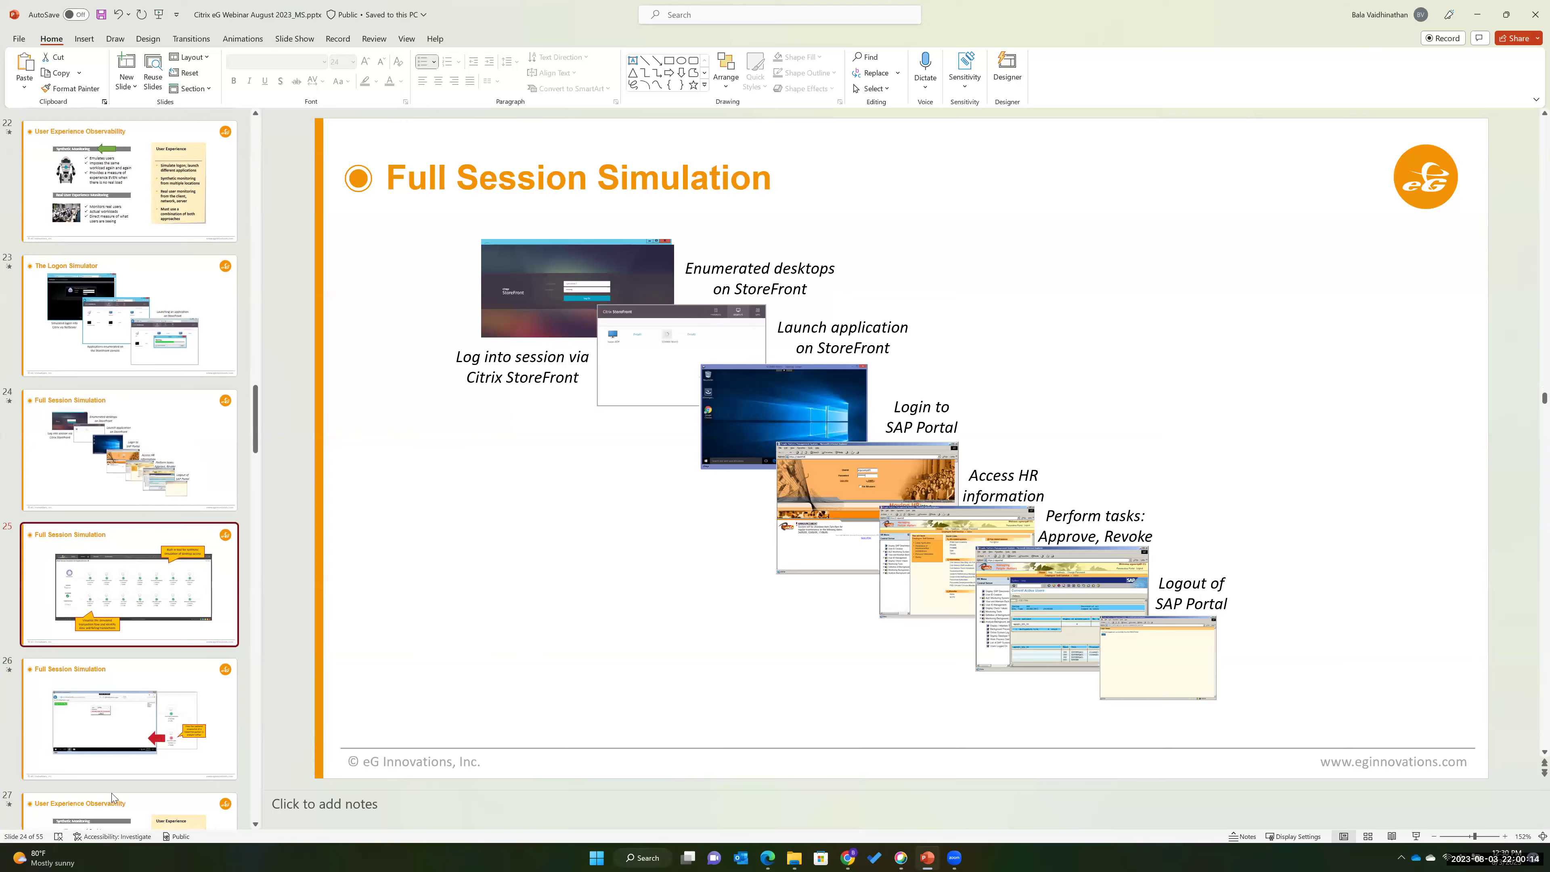
left_click(98, 804)
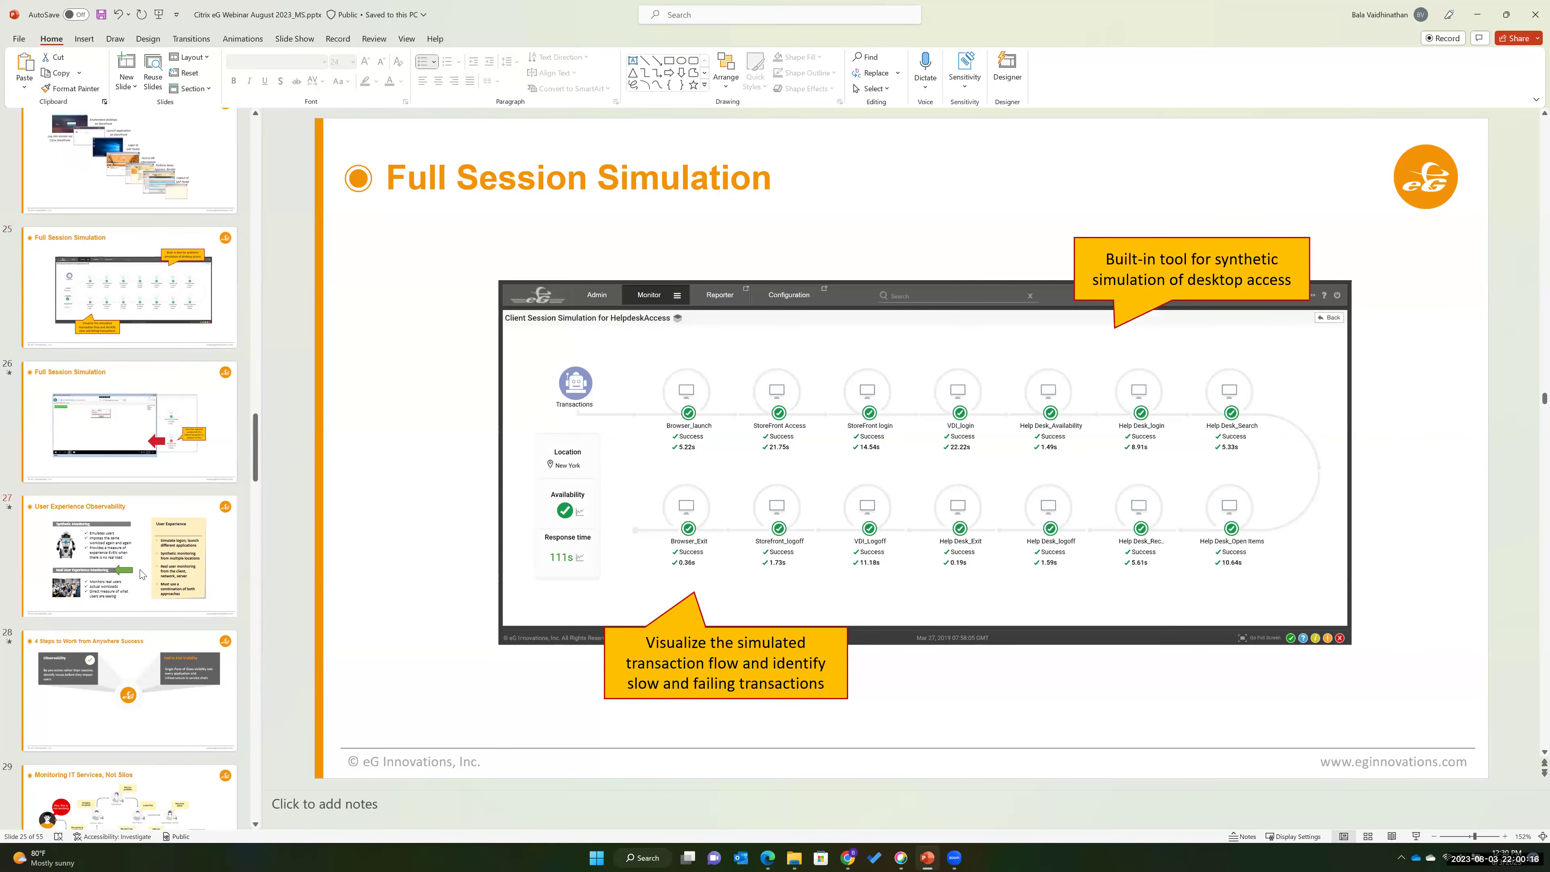
left_click(142, 574)
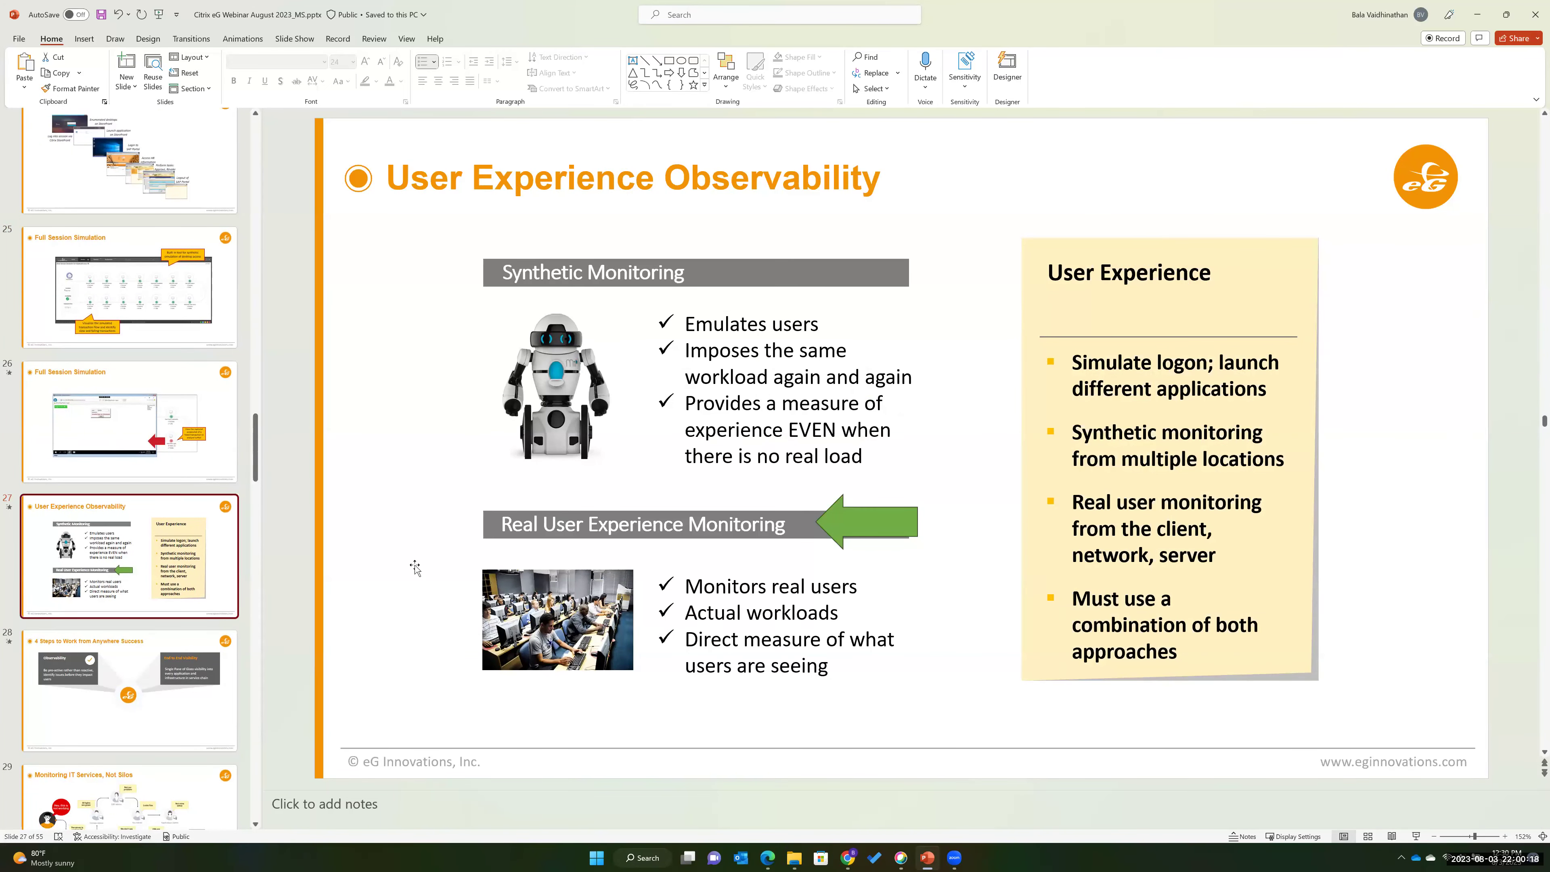
Start the slide show from the selected slide and advance to "Monitoring IT Services, Not Silos".
left_click(1418, 840)
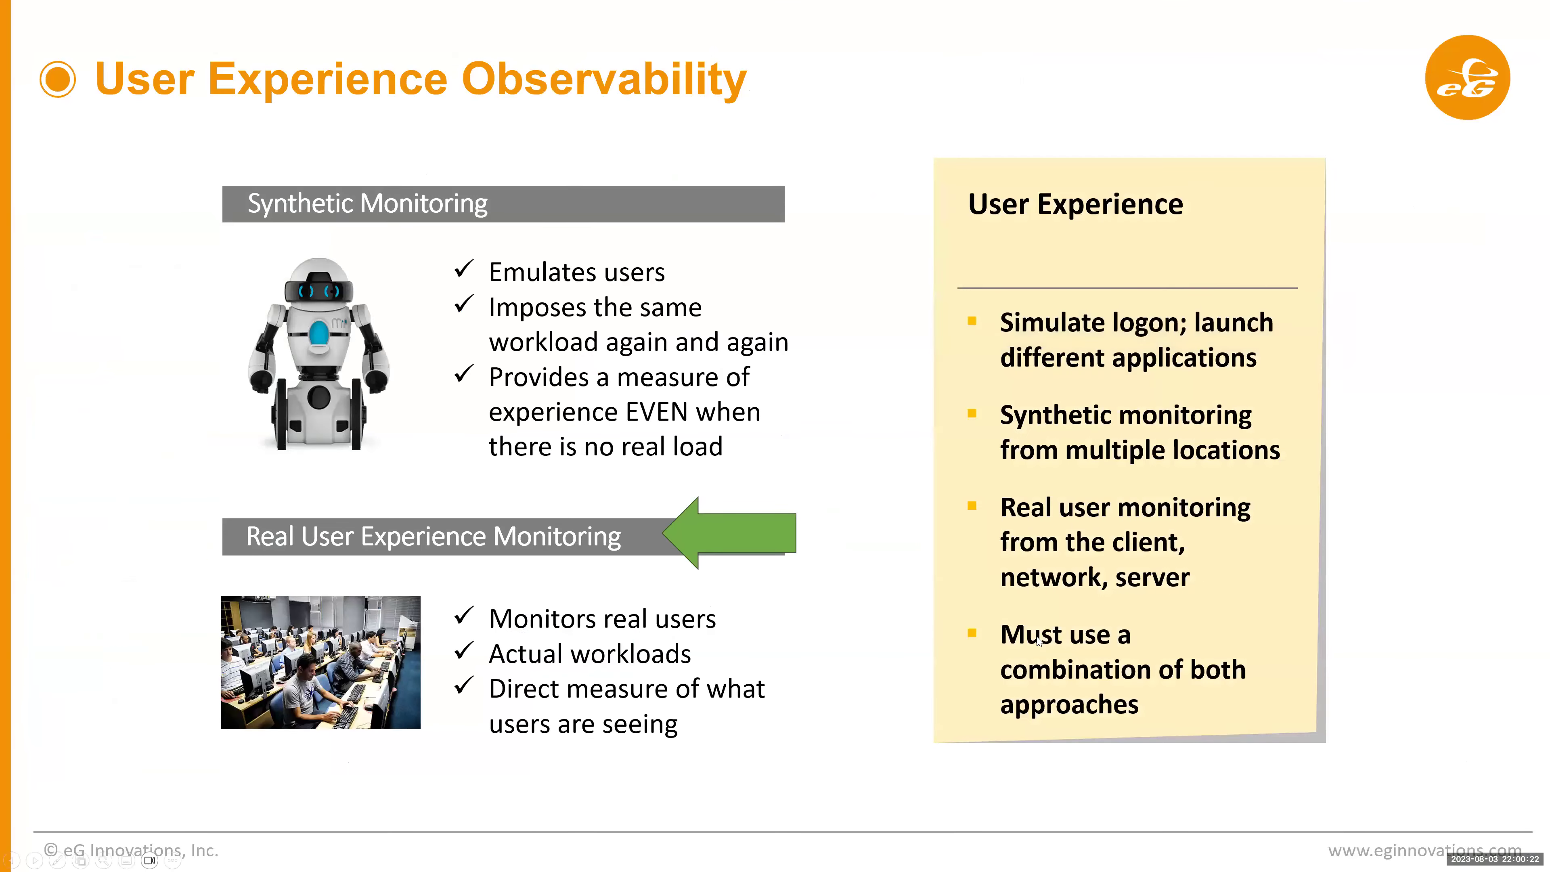
left_click(1037, 639)
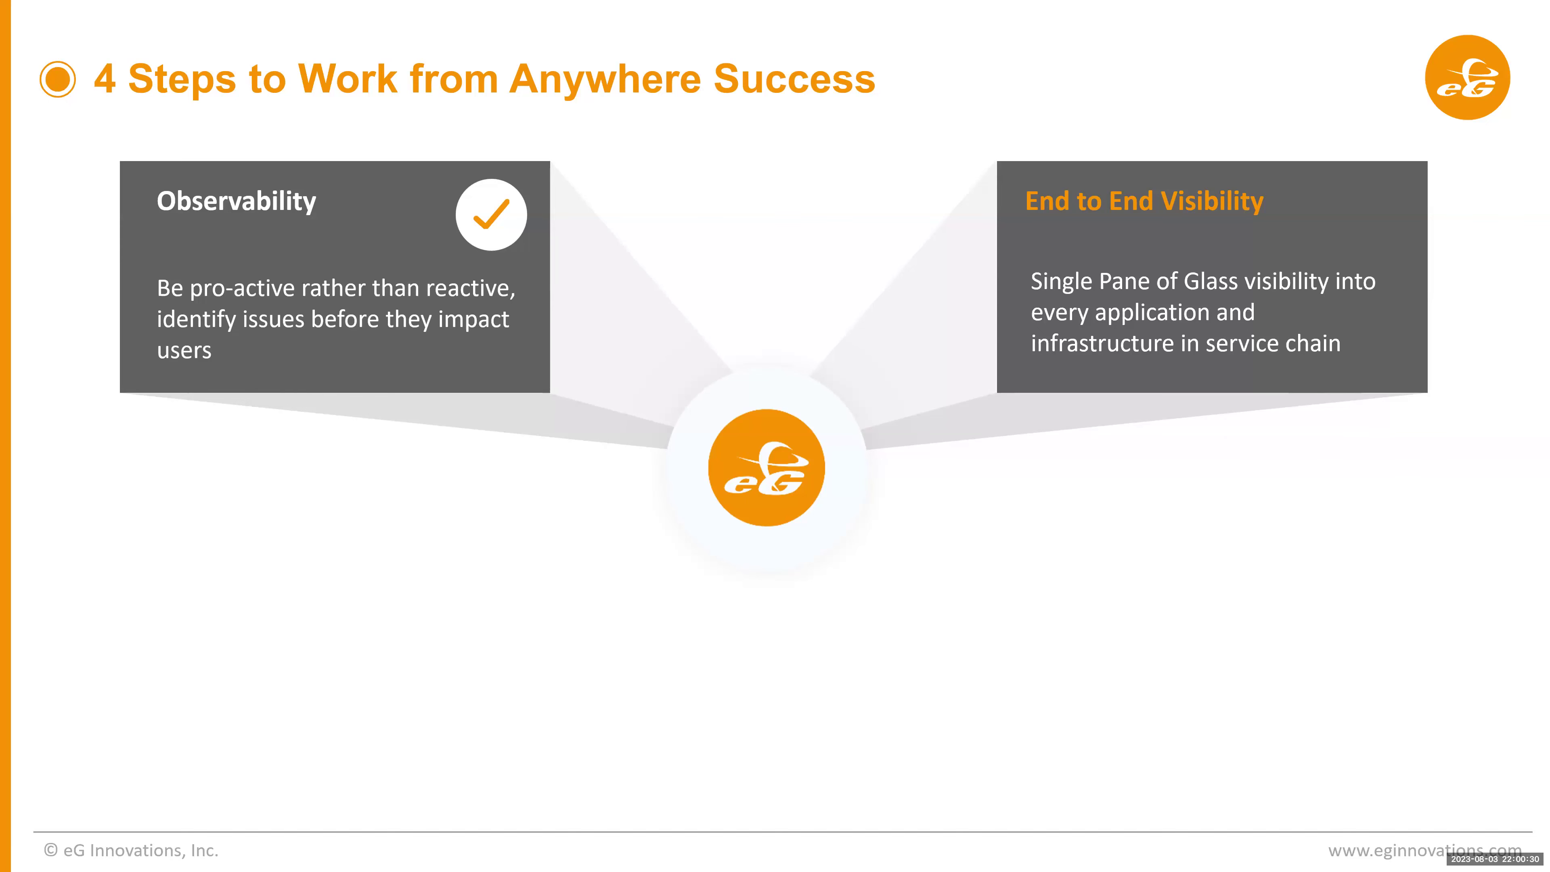
key("Right")
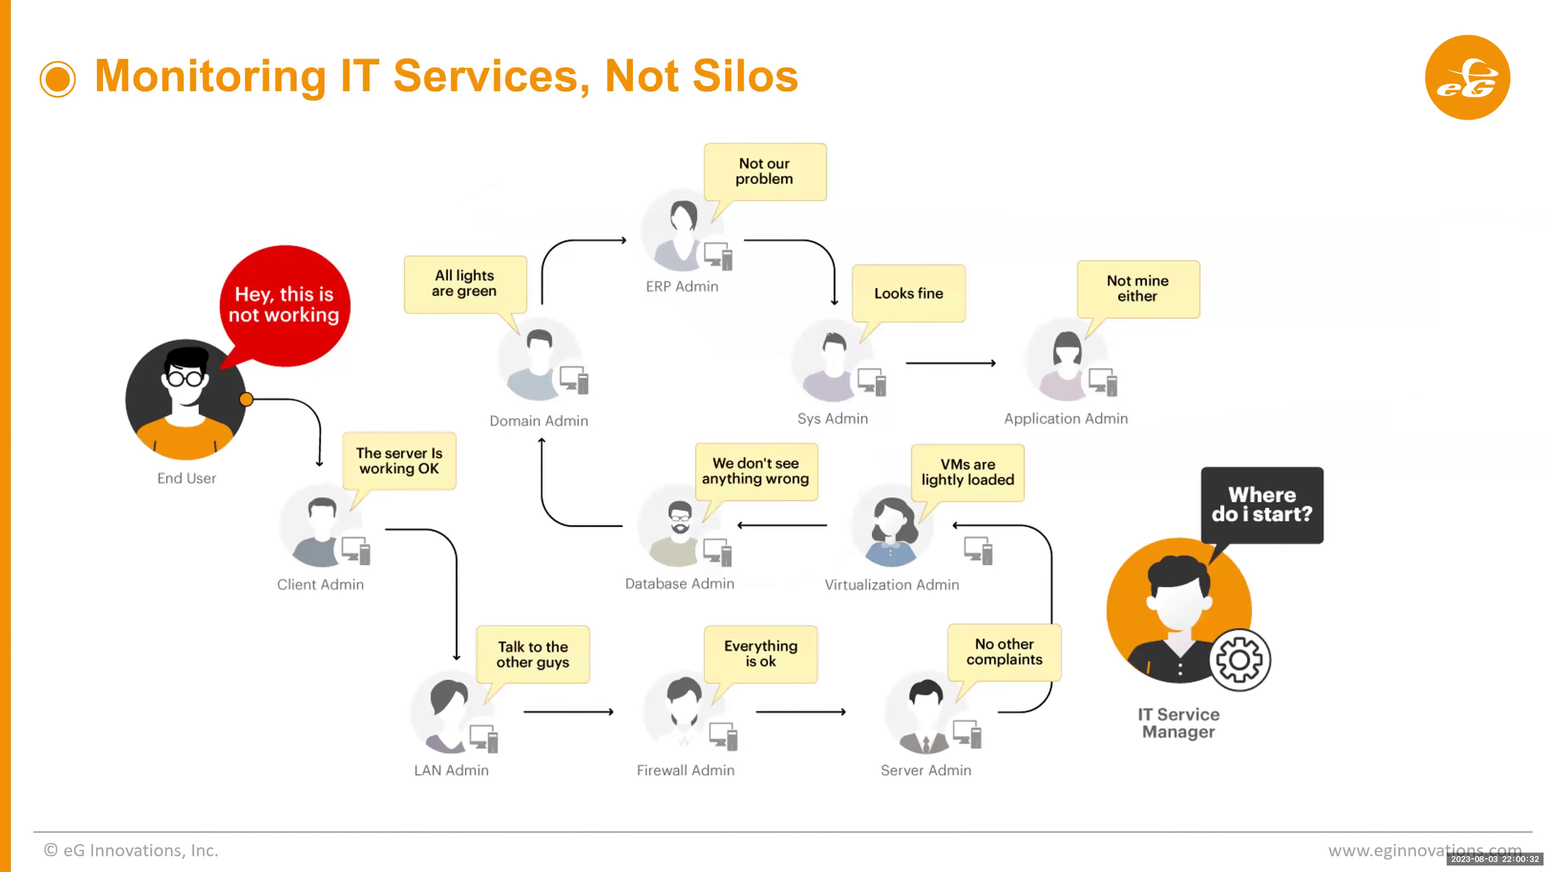
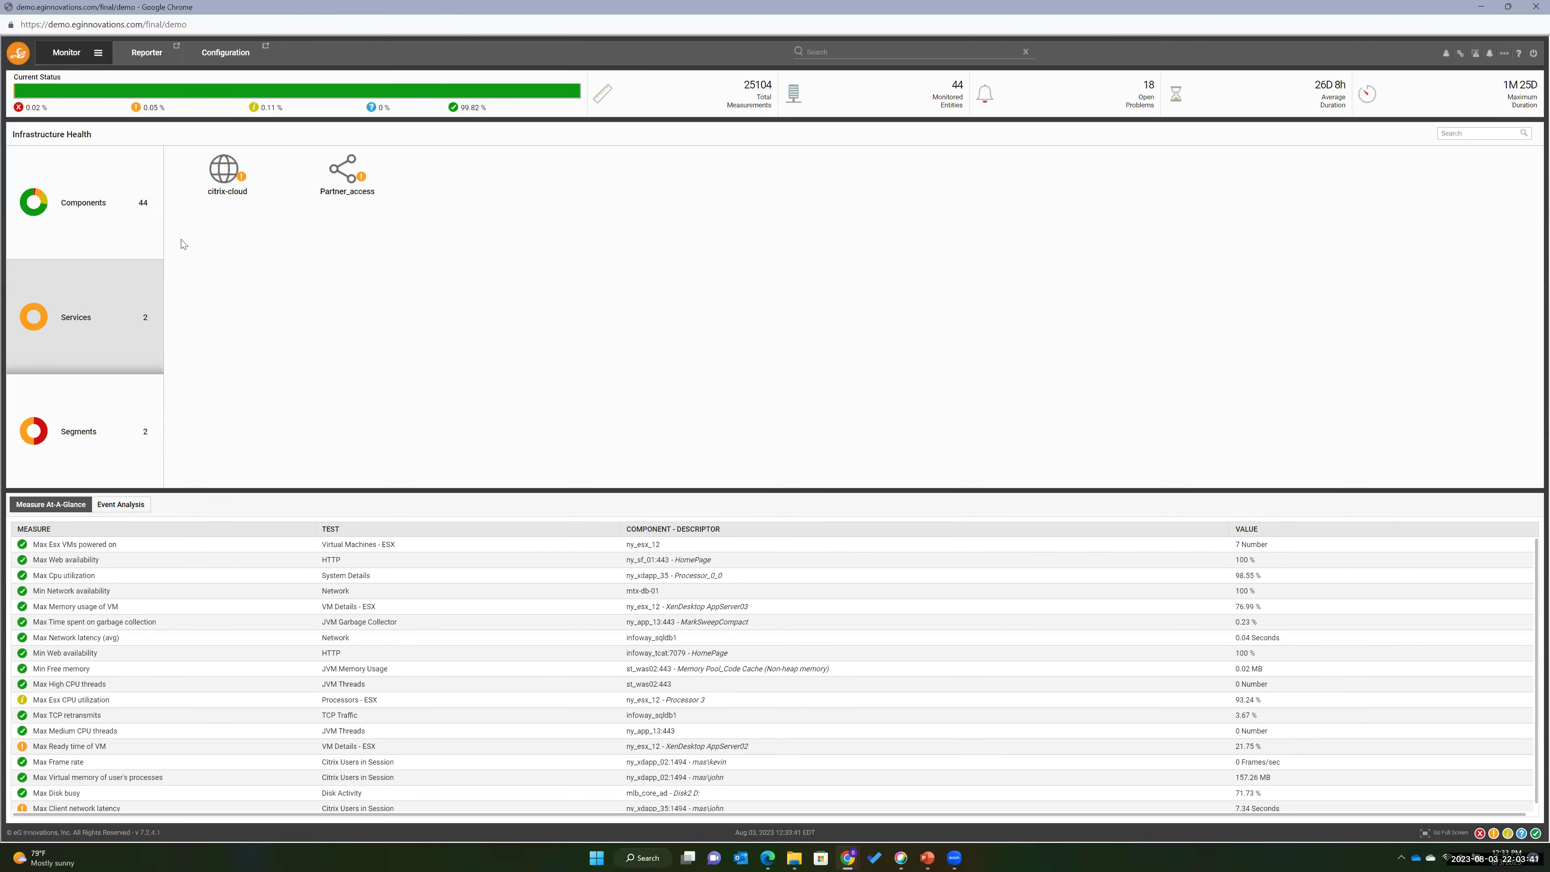
left_click(337, 169)
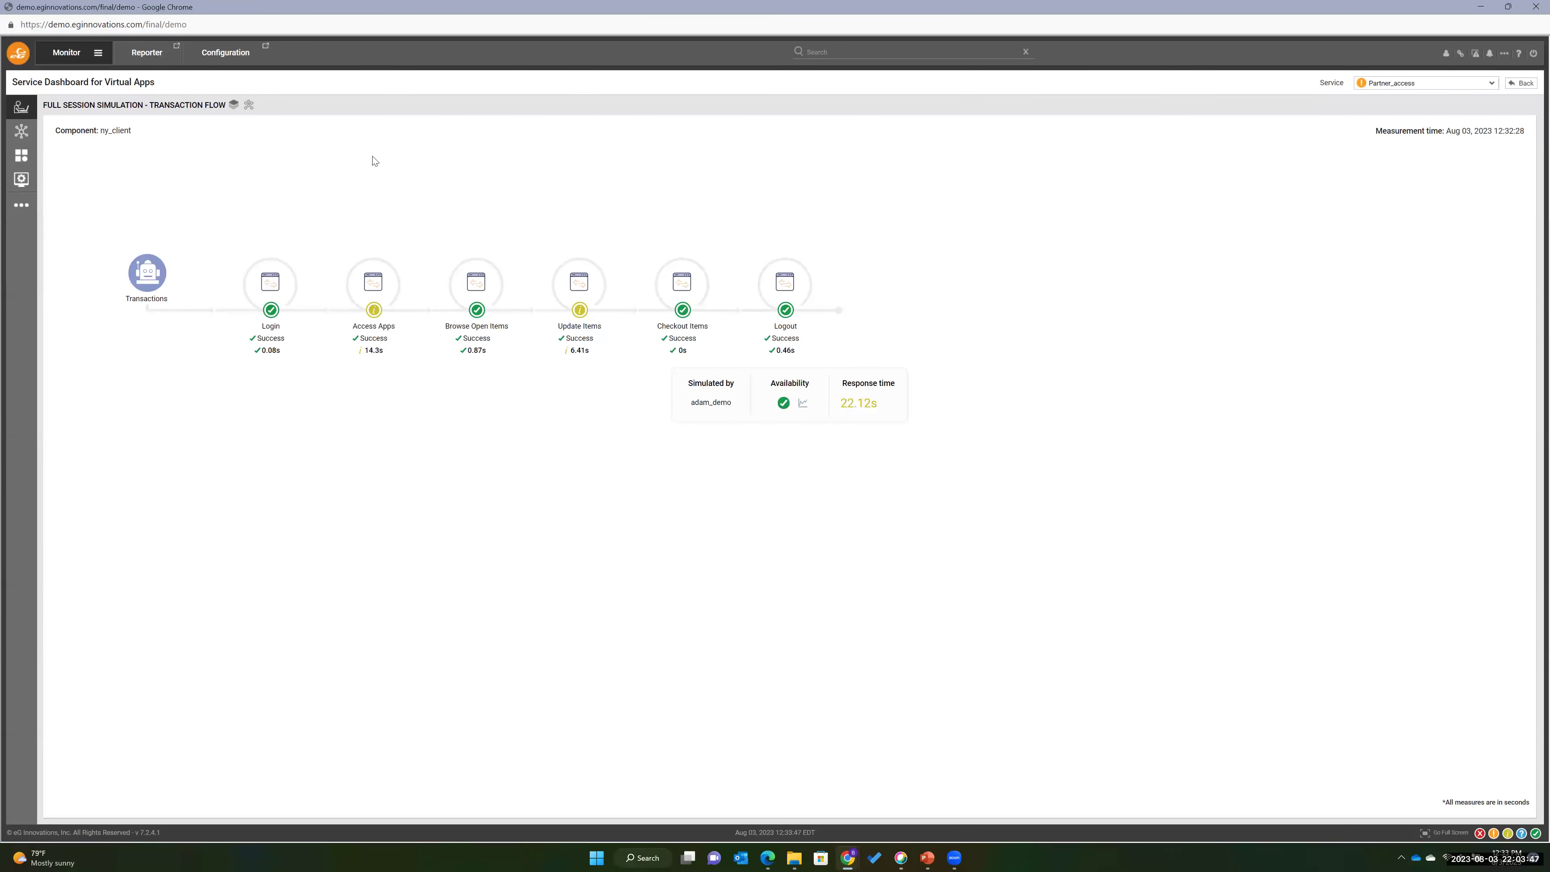
left_click(250, 106)
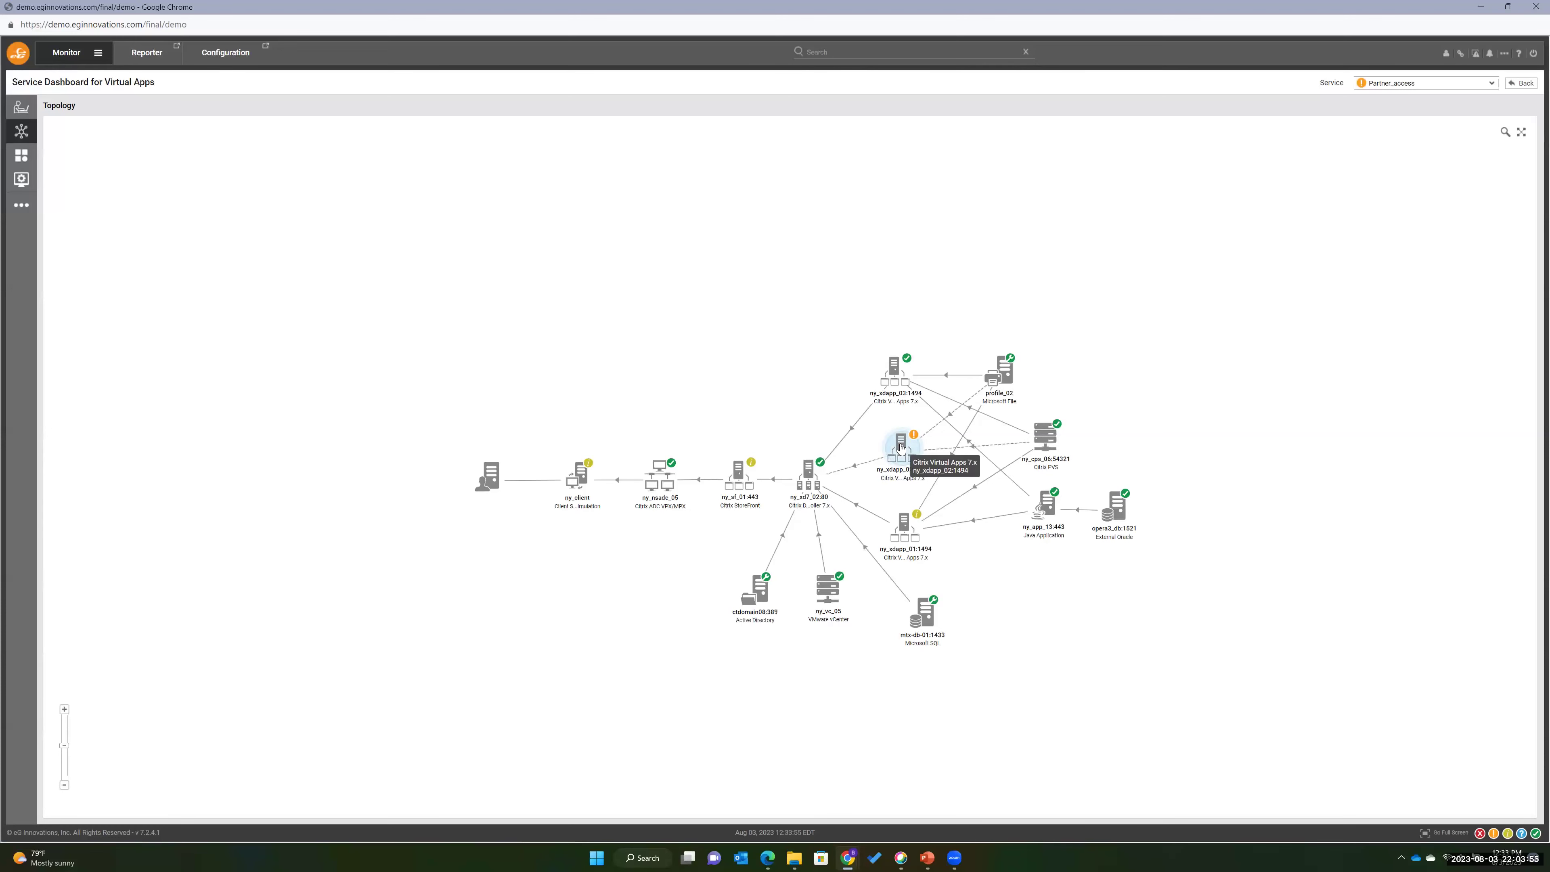
left_click(900, 445)
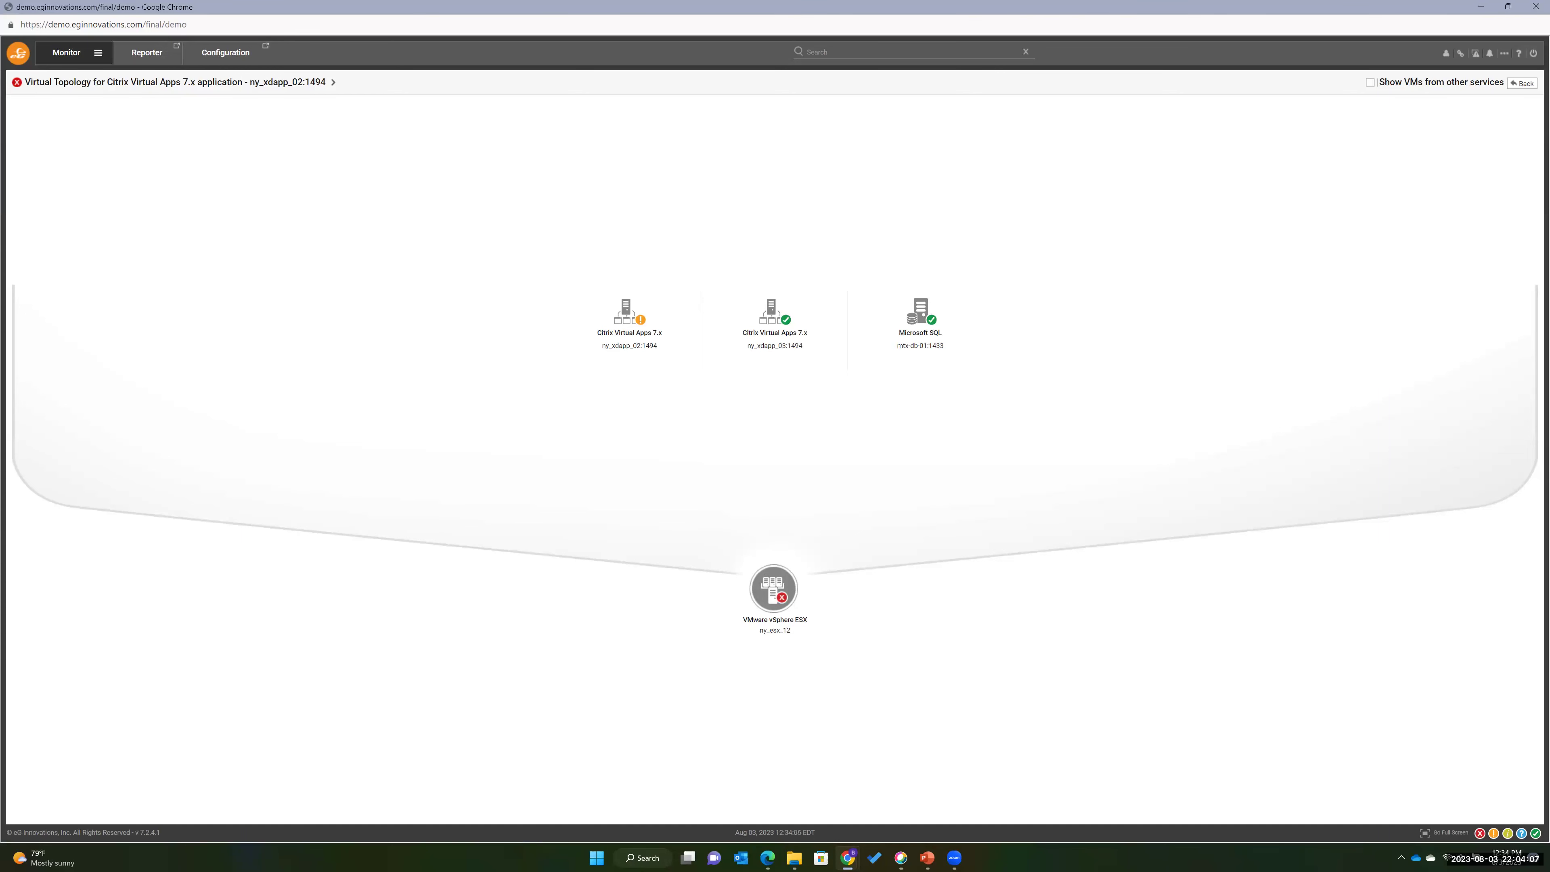
left_click(1522, 86)
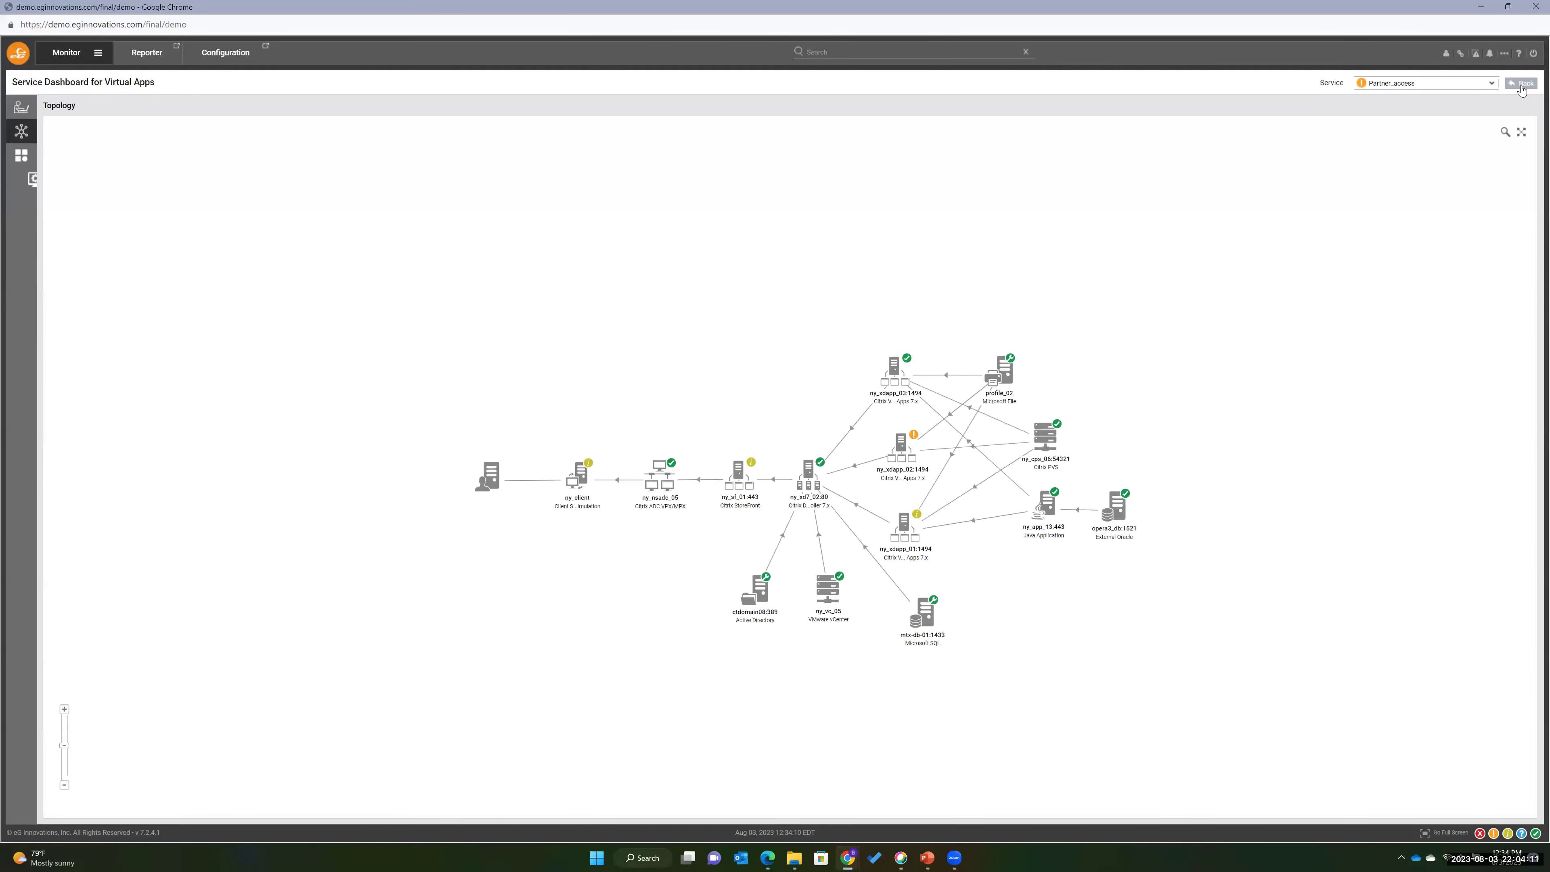
left_click(1521, 85)
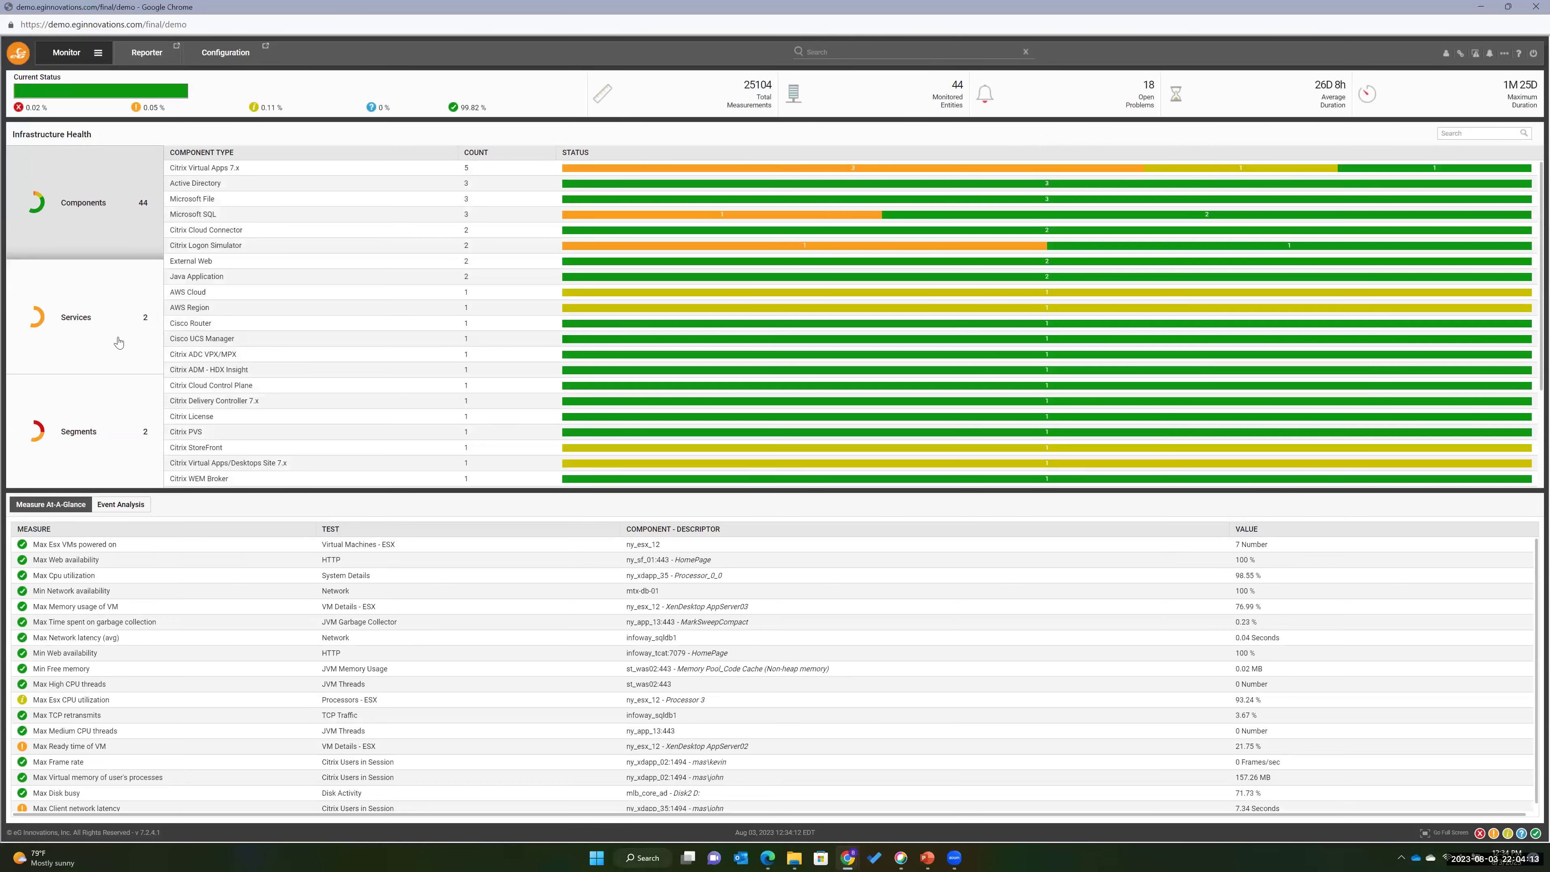
Open the Partner_access service from the infrastructure health overview and display its full topology fitted to the page.
left_click(102, 331)
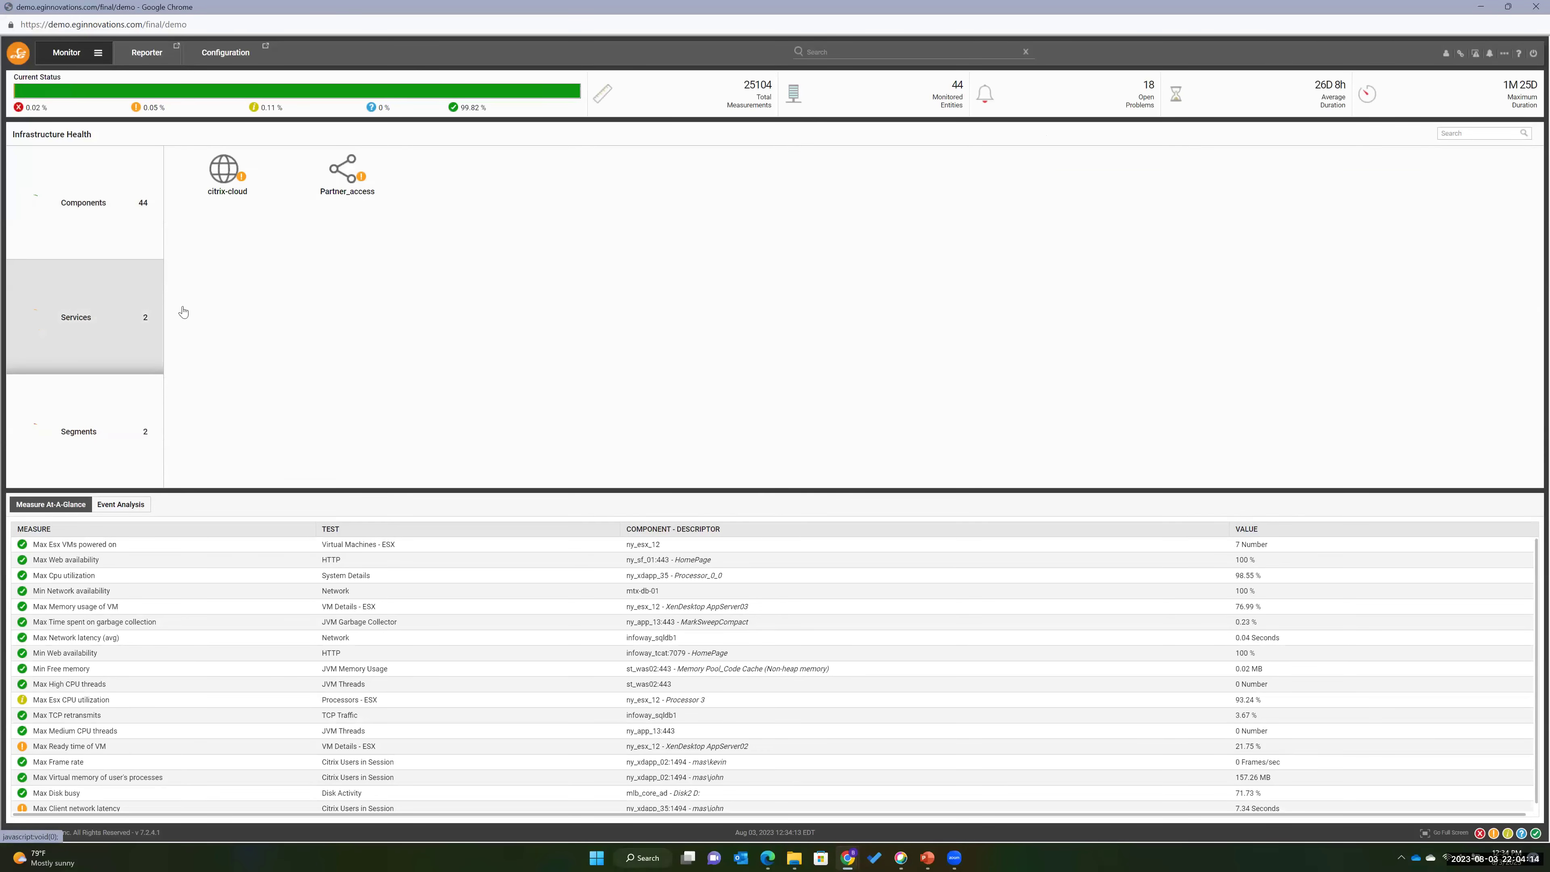
left_click(349, 181)
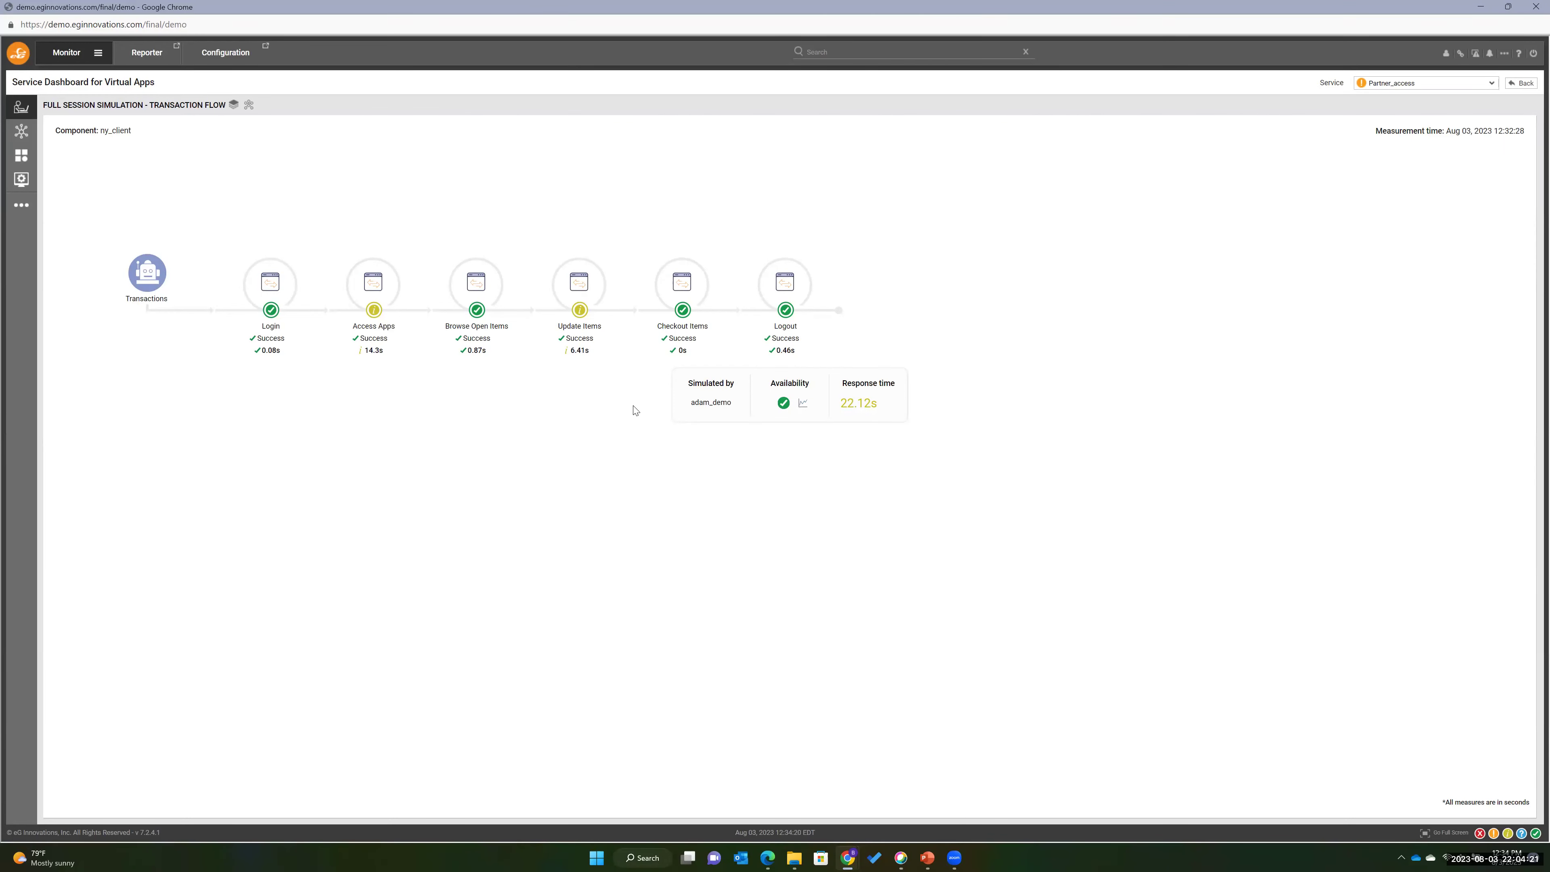
left_click(248, 106)
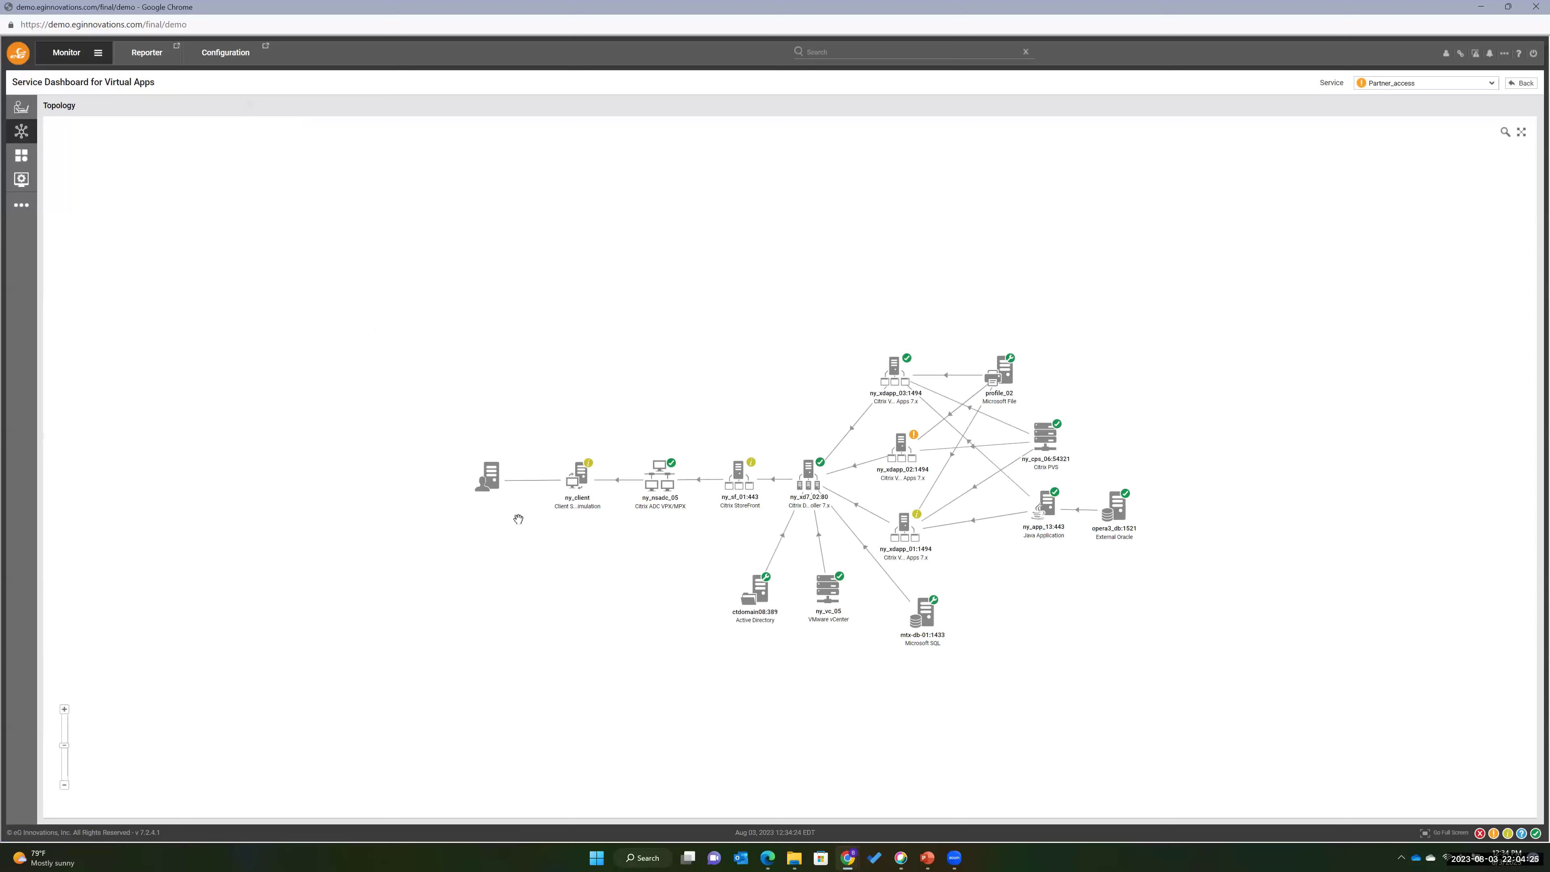
left_click(1521, 134)
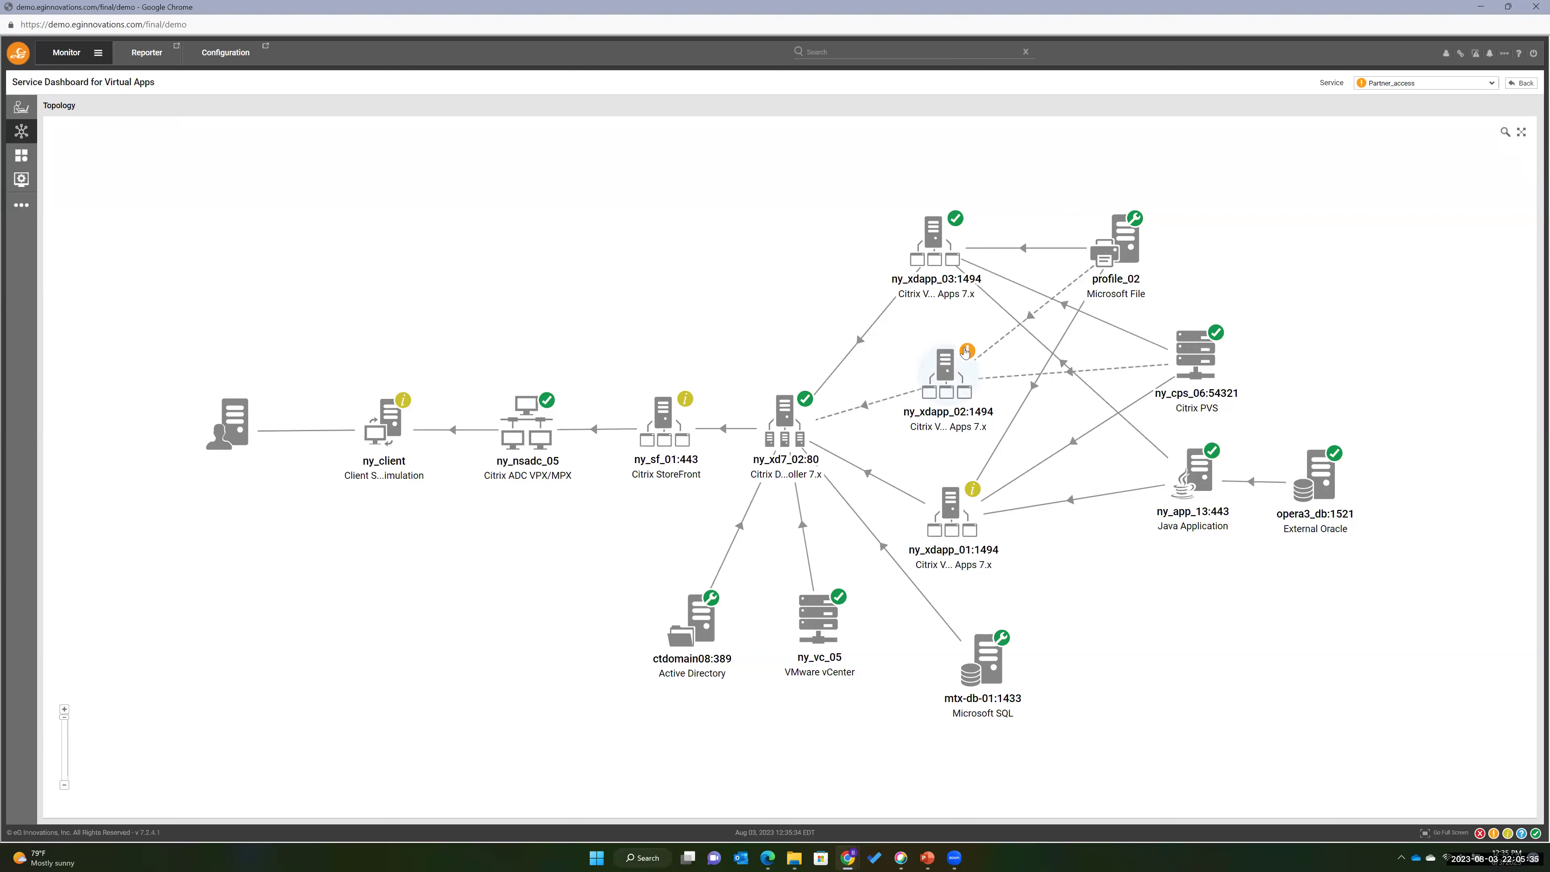
Drill down from ny_xdapp_02:1494 to its VMware vSphere ESX host ny_esx_12 and open the Inside View of VMs metrics.
left_click(958, 365)
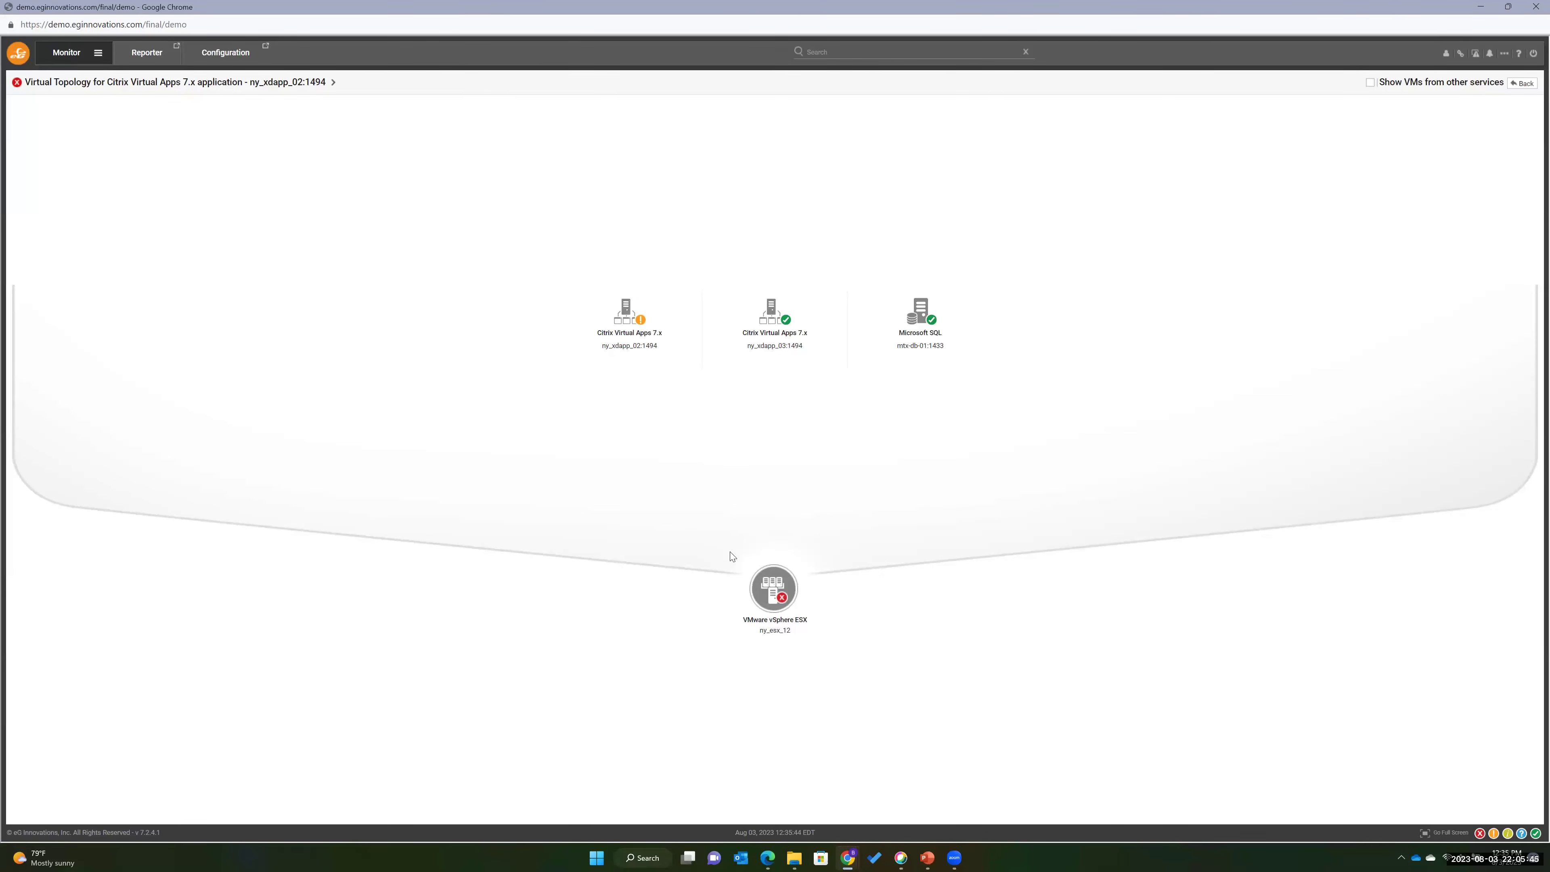
left_click(780, 589)
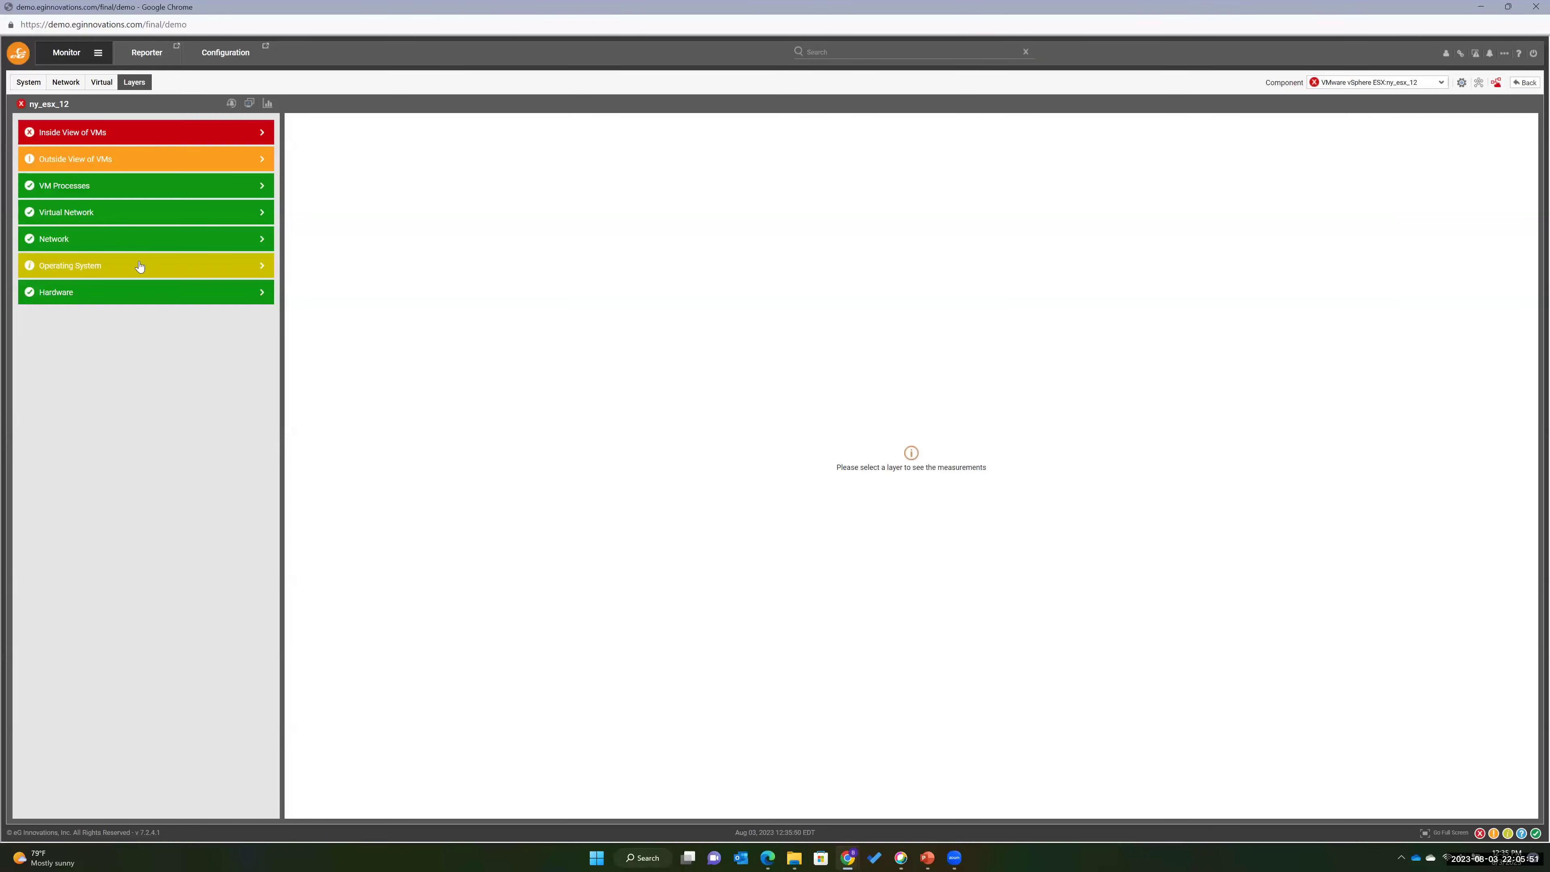
left_click(58, 134)
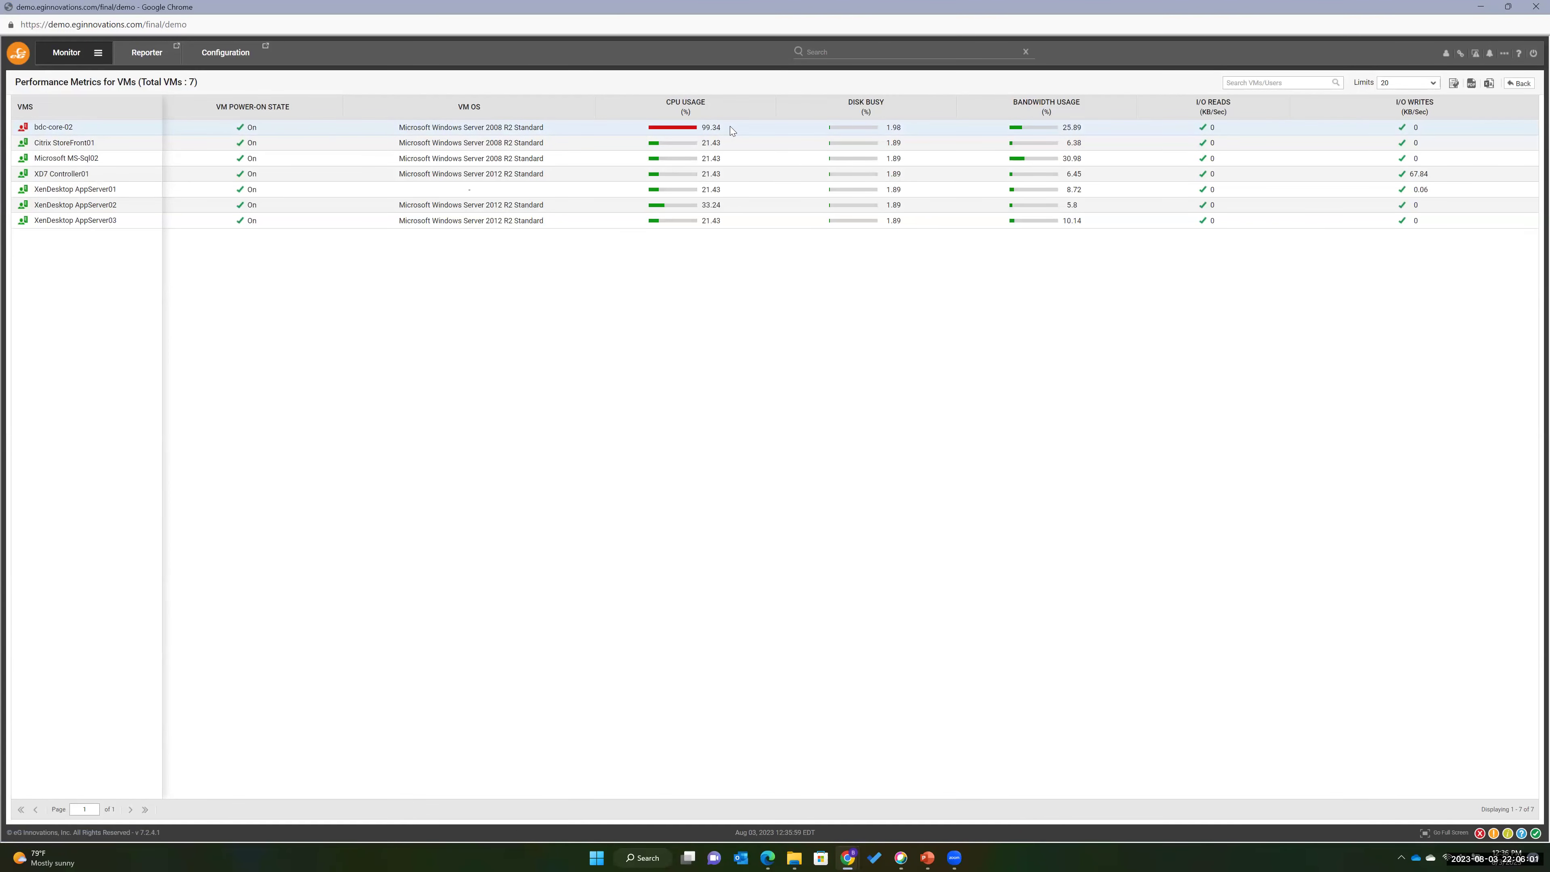
Inspect the virtual CPU utilization diagnosis for VM bdc-core-02, highlight the C:\Program Files\Samba.exe process, and close the diagnosis.
left_click(687, 127)
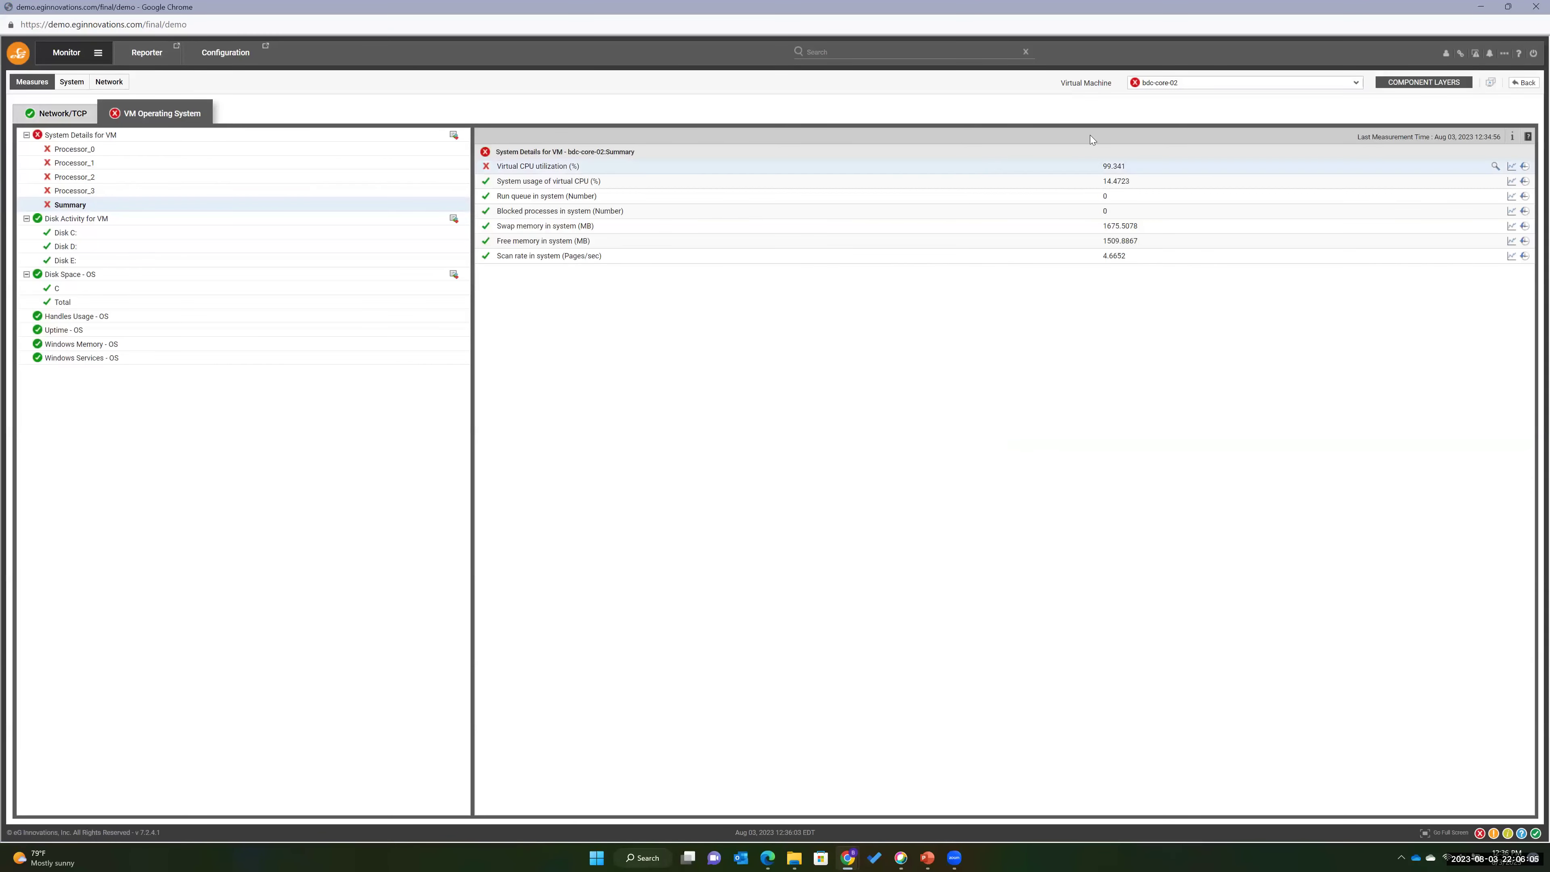
left_click(1495, 166)
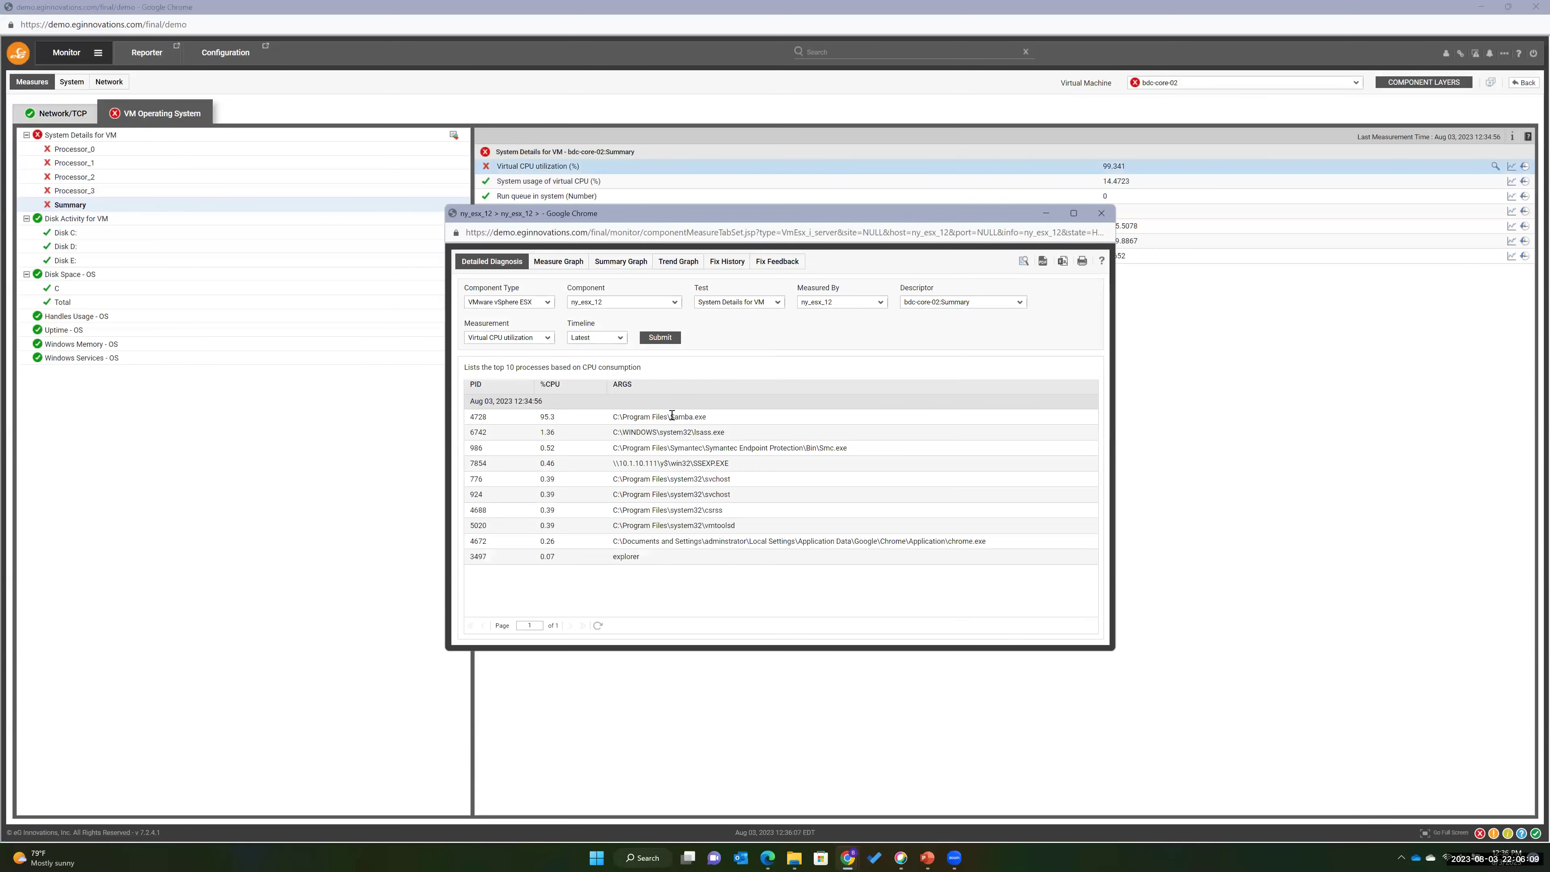
left_click_drag(612, 419, 728, 421)
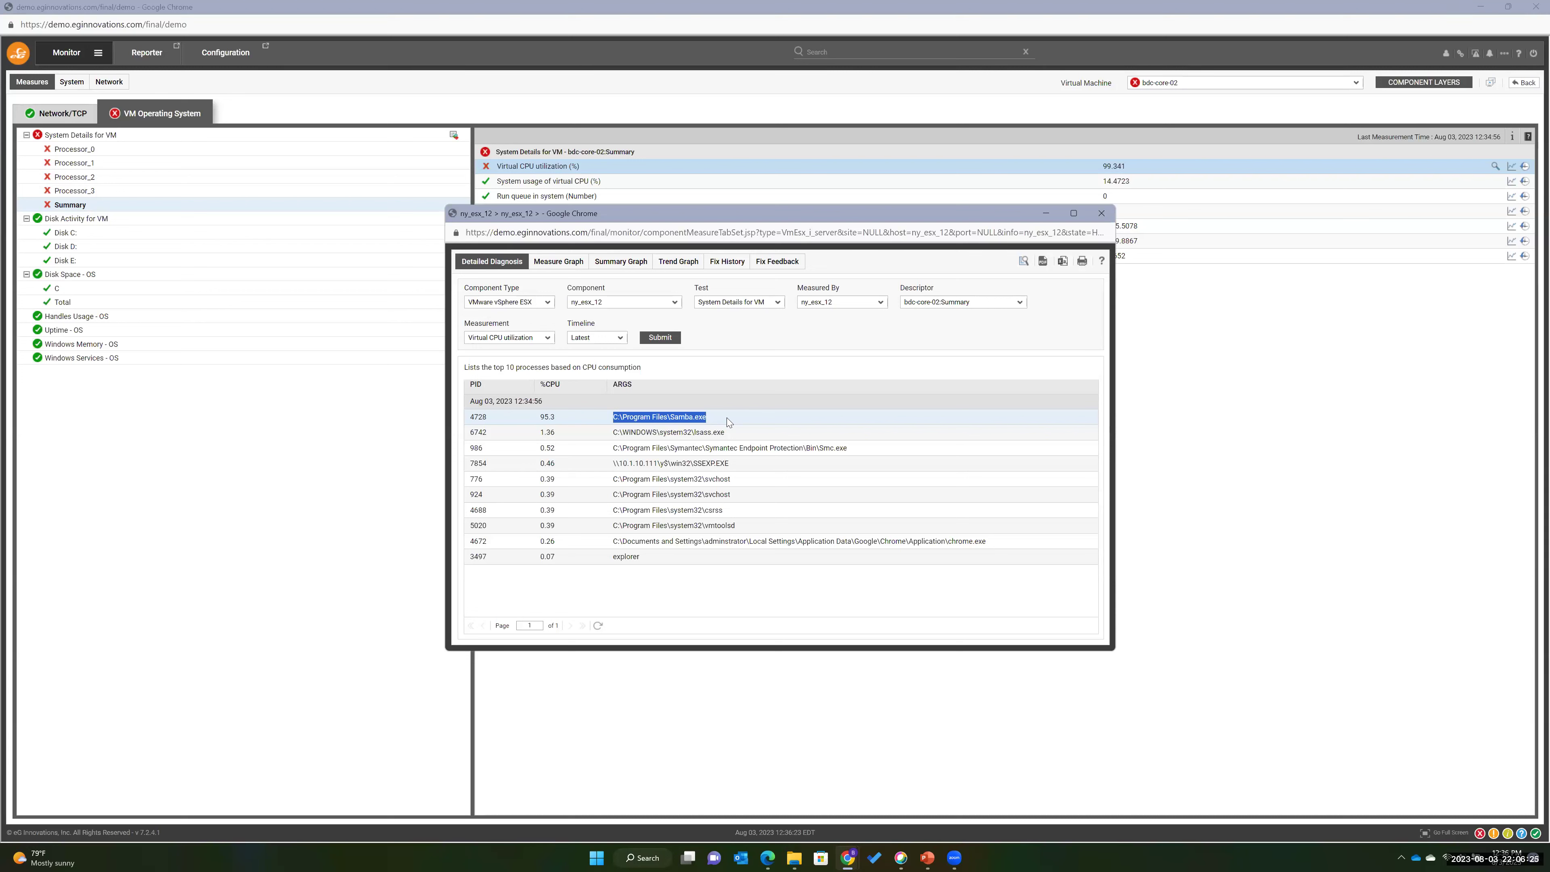
left_click(1101, 213)
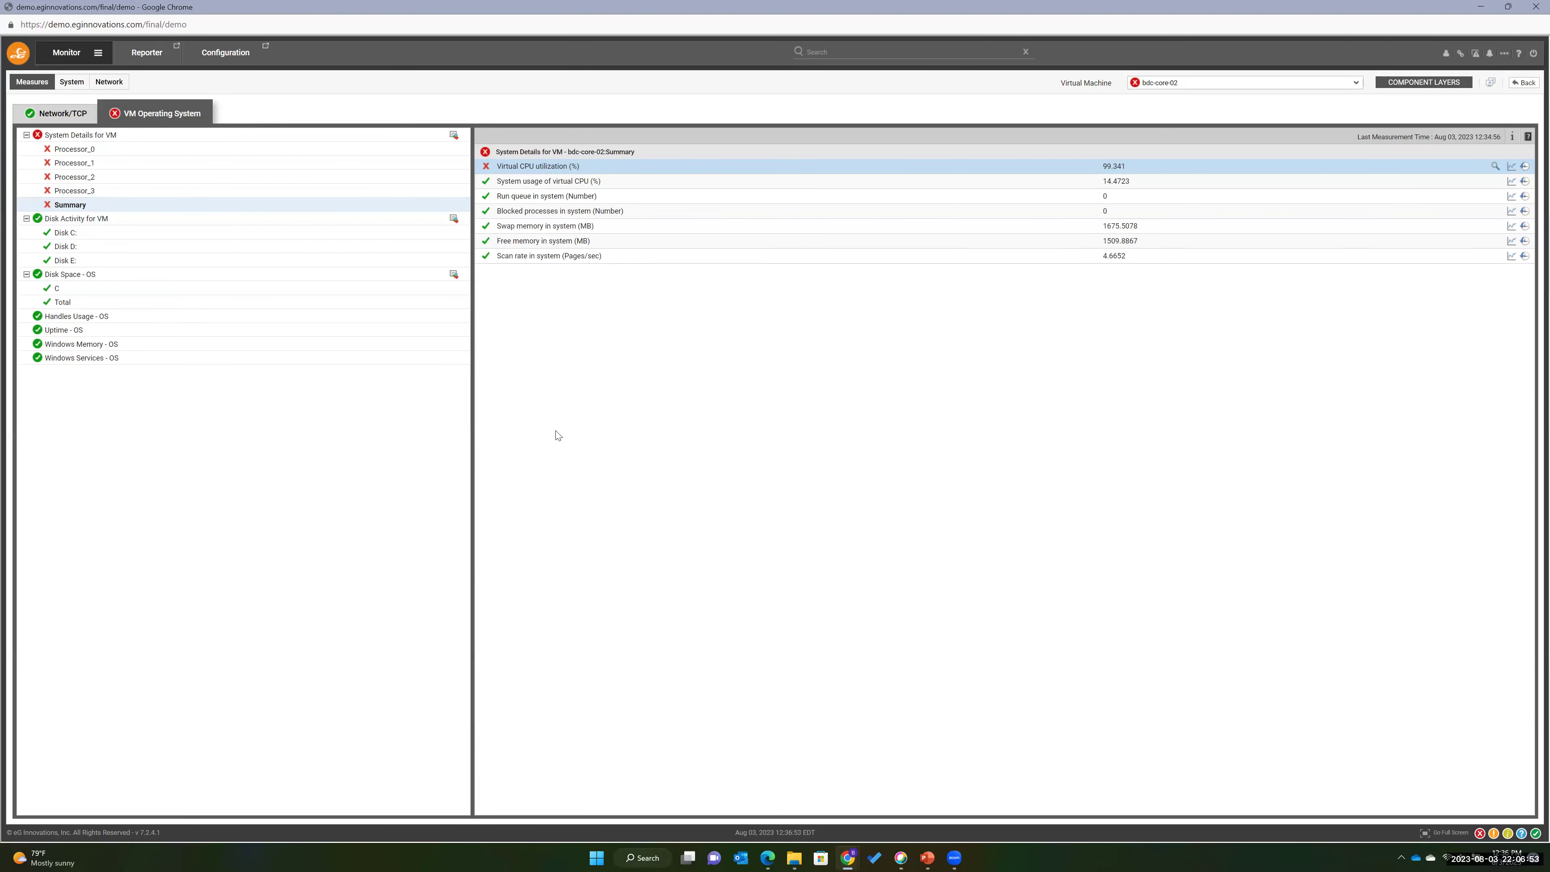
Open the Current Alarms / Unknowns window and widen it so component names and descriptions fit.
left_click(99, 53)
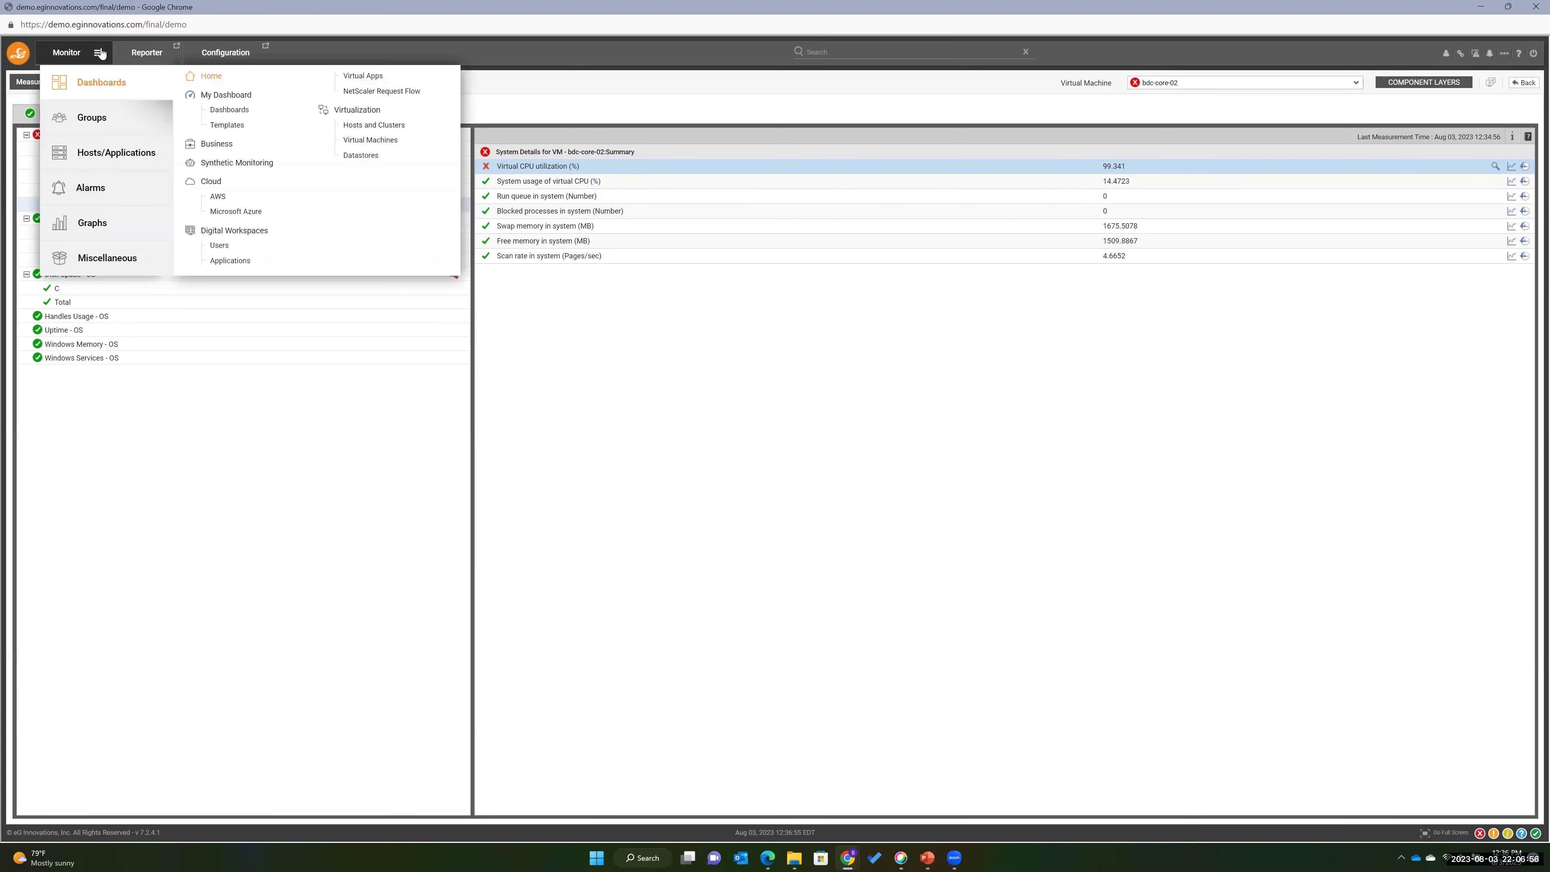
left_click(131, 192)
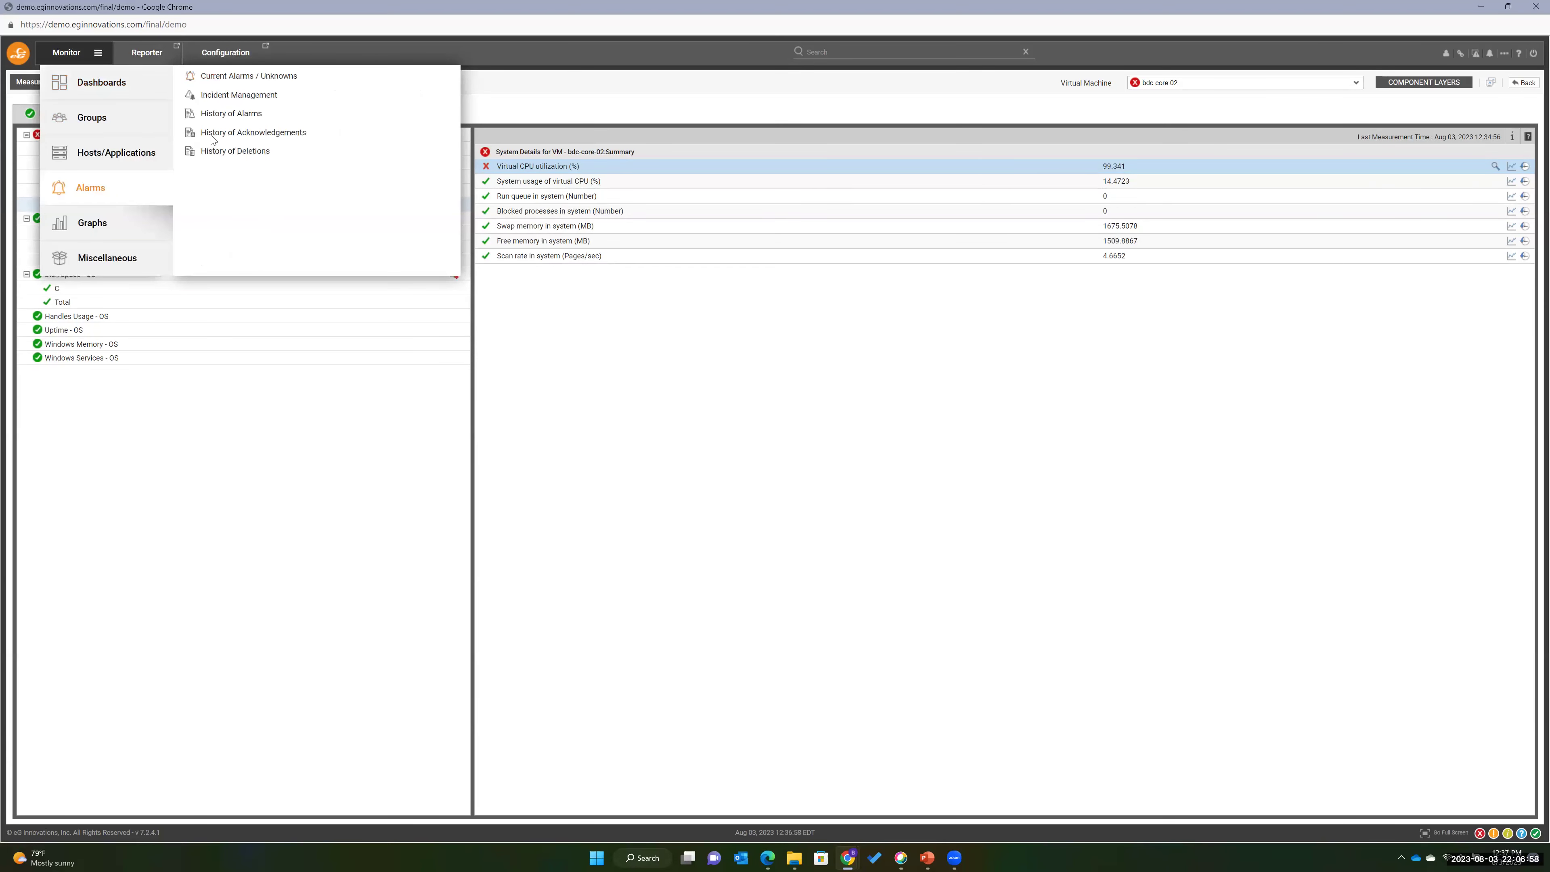
left_click(216, 80)
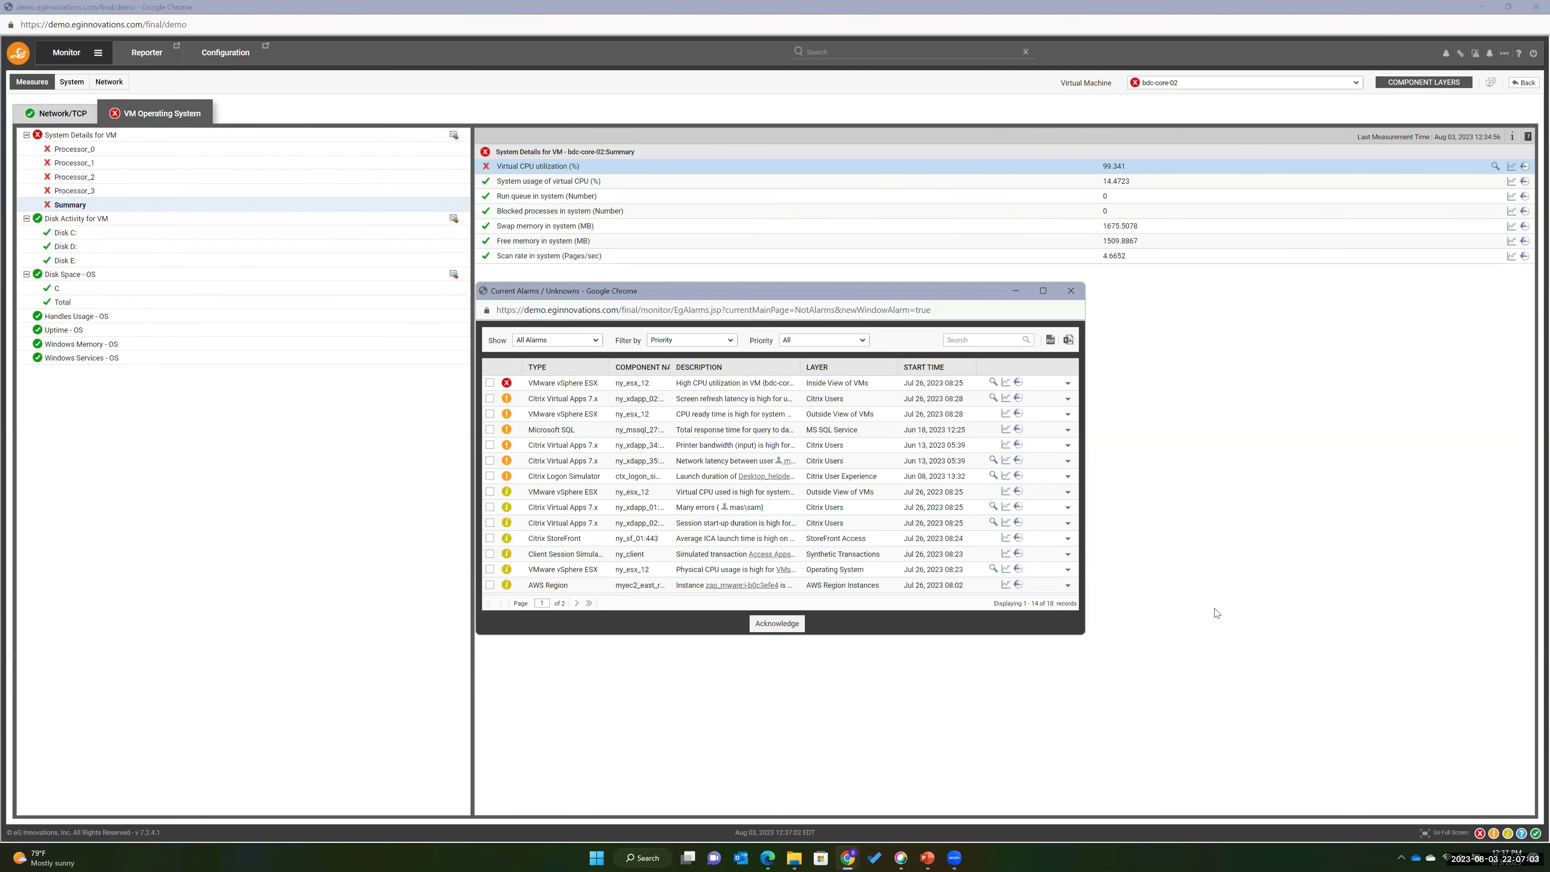
left_click_drag(1216, 612, 1216, 608)
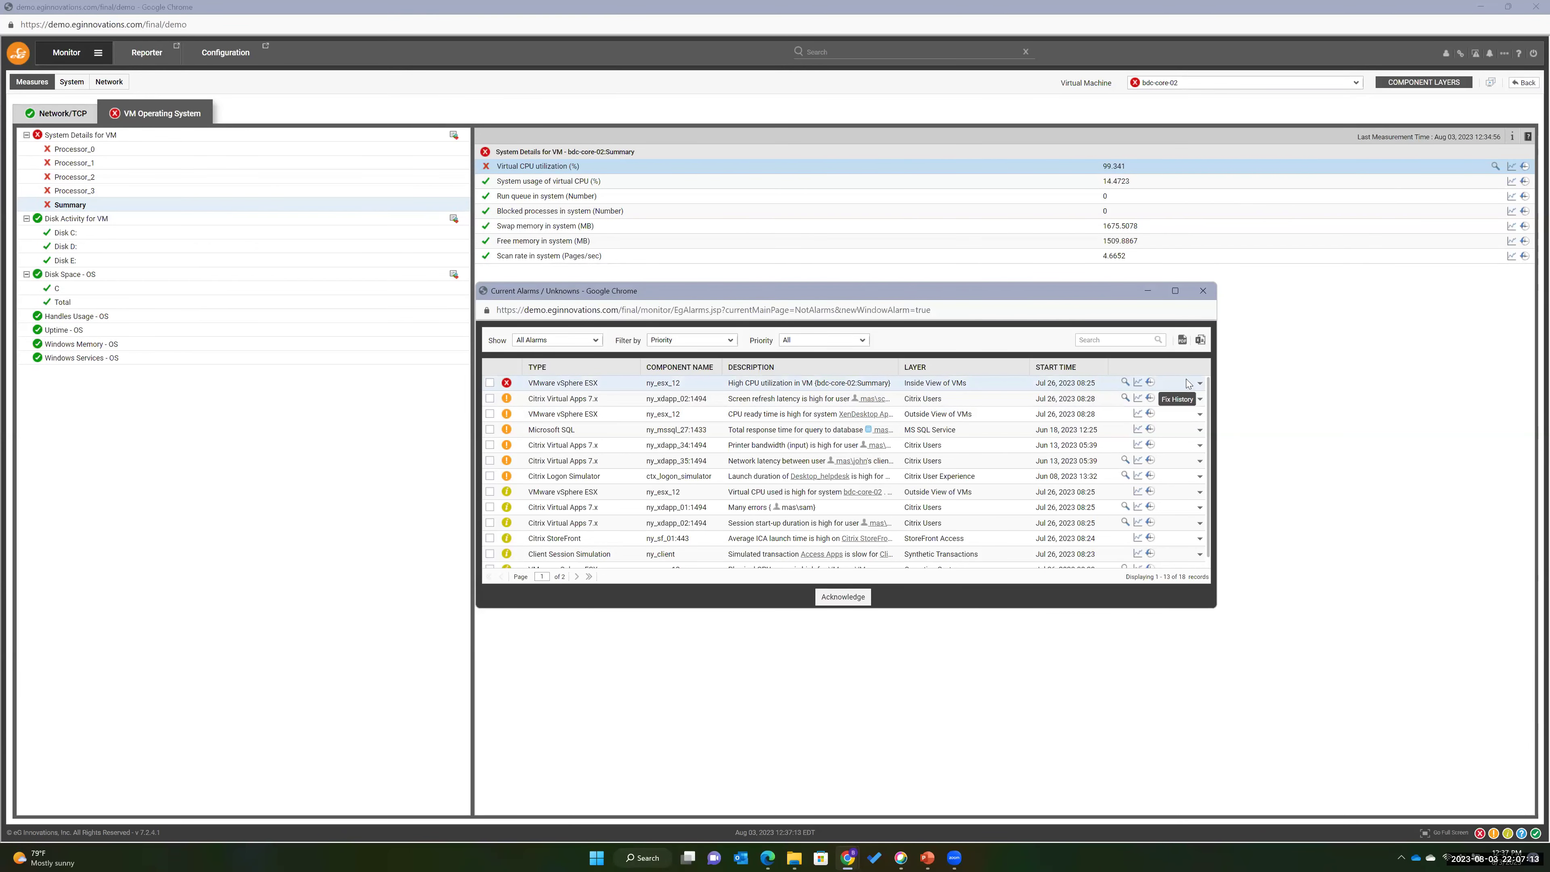
Expand the critical VMware vSphere ESX alarm for ny_esx_12, review its bdc-core-02 CPU alerts, and collapse it after moving the window aside.
left_click(1200, 385)
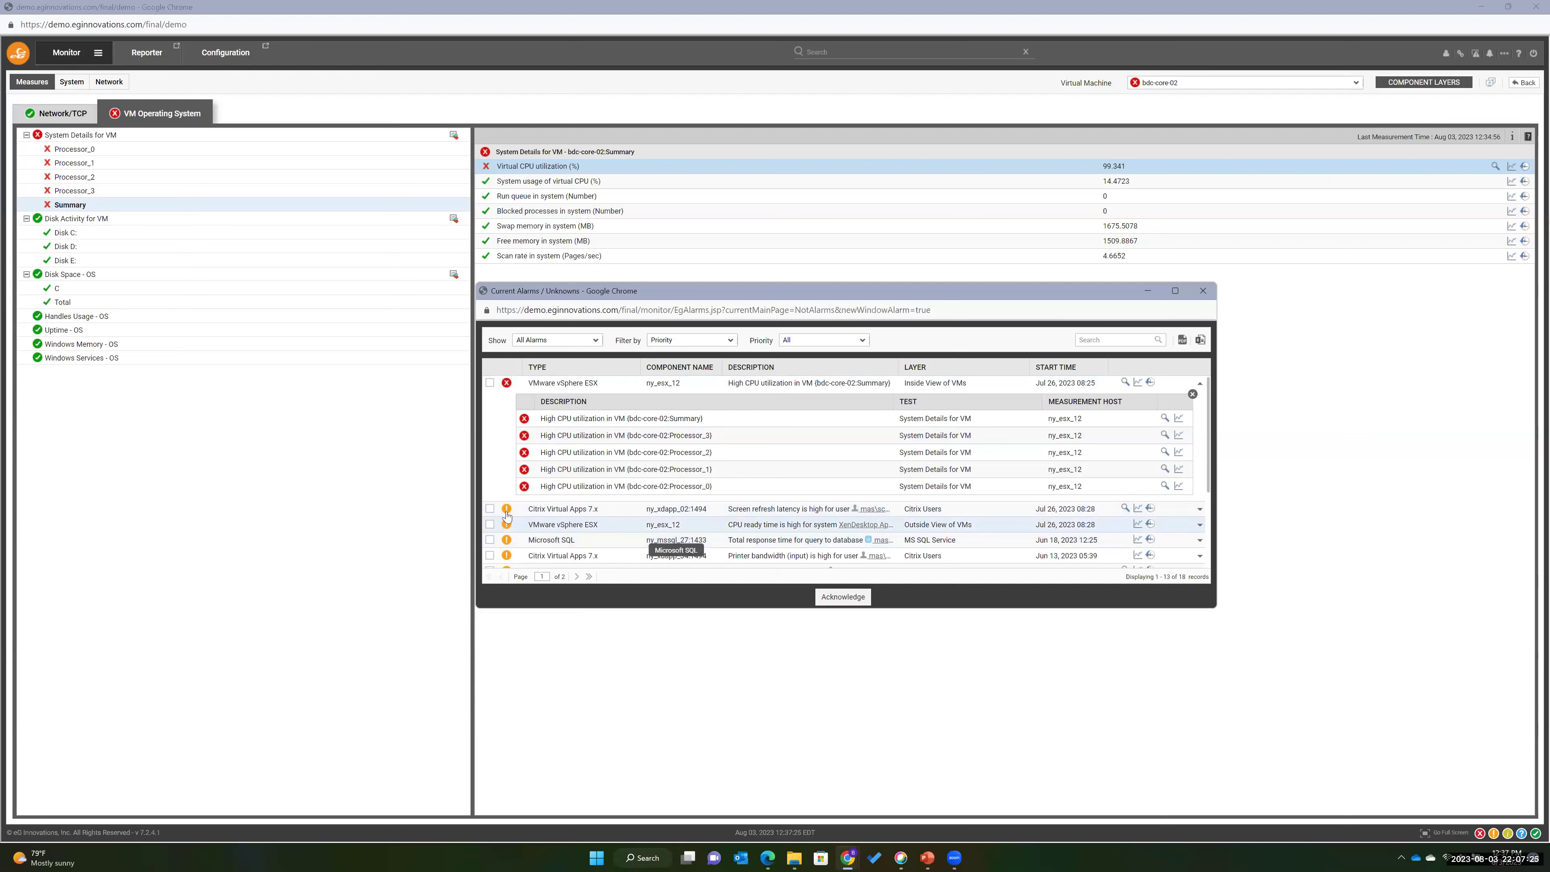
scroll(580, 528, "down", 2)
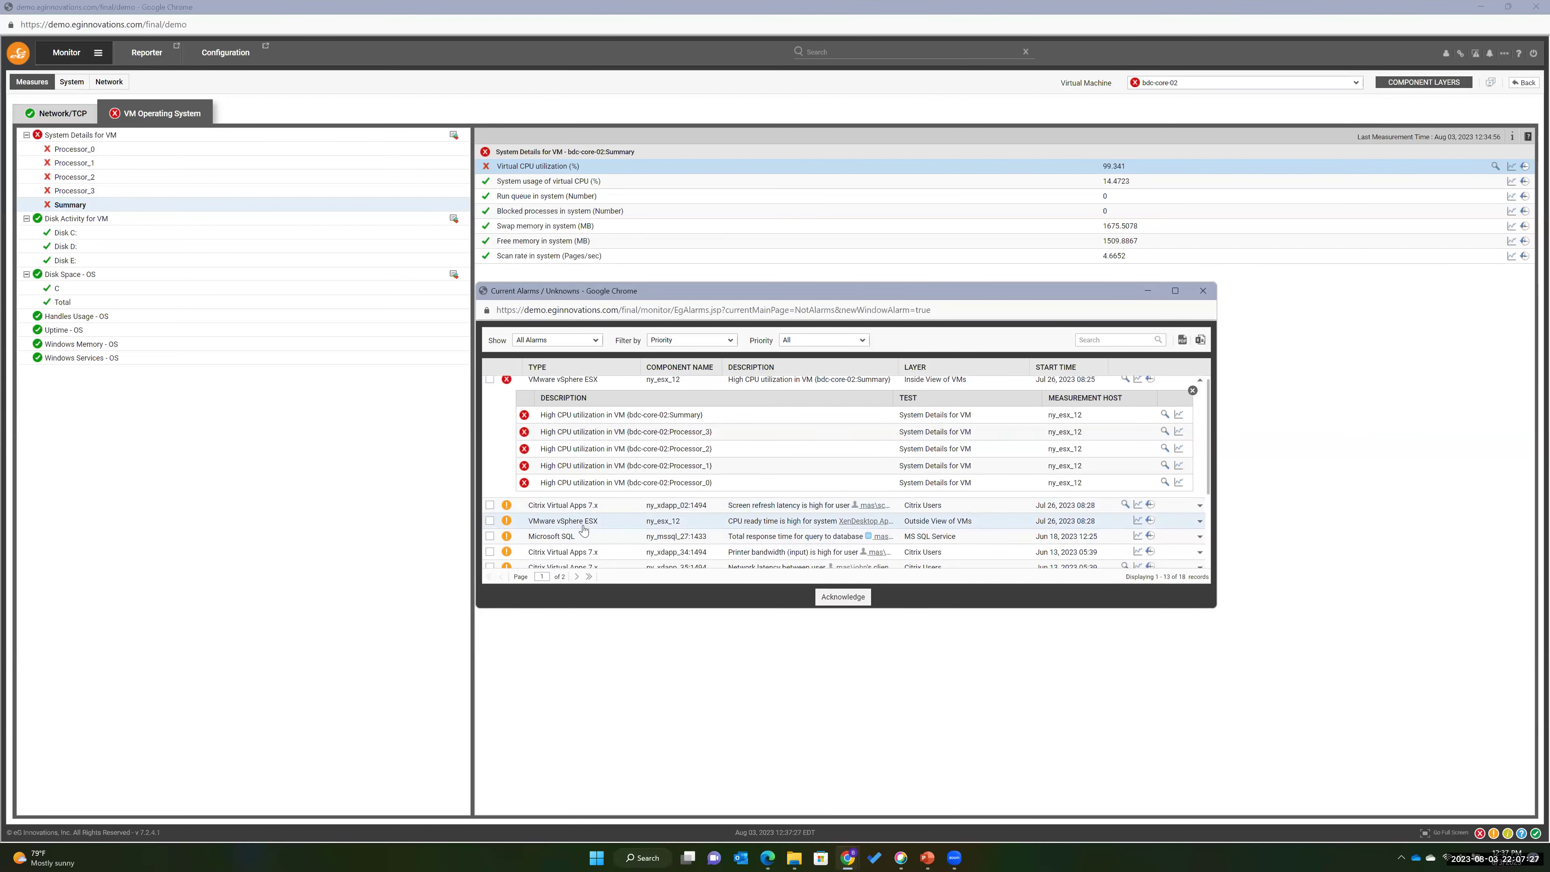
scroll(583, 529, "up", 2)
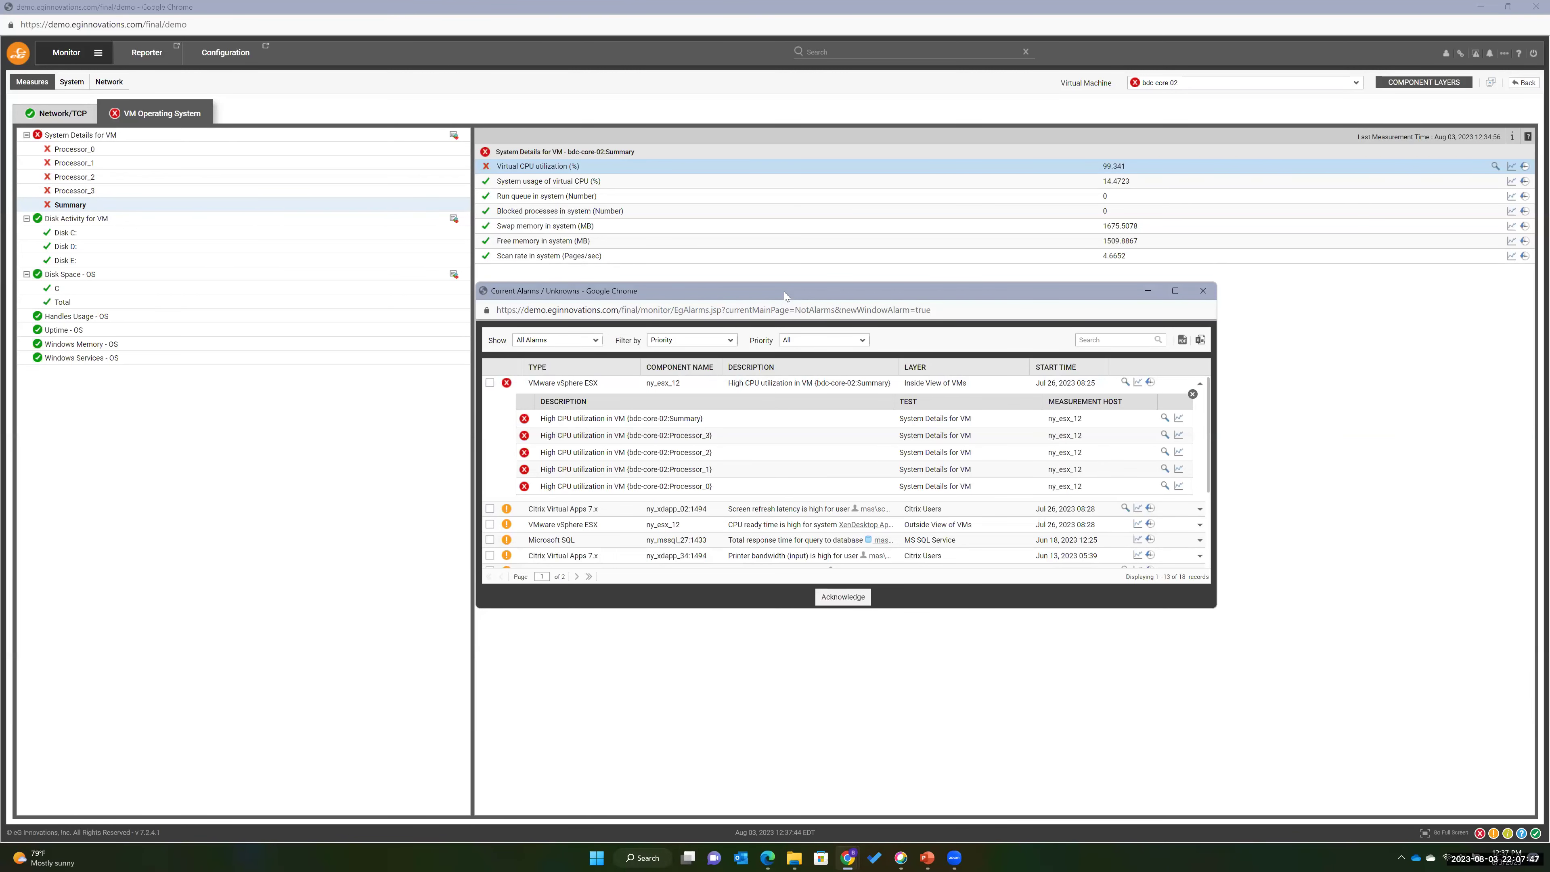
left_click_drag(334, 293, 334, 293)
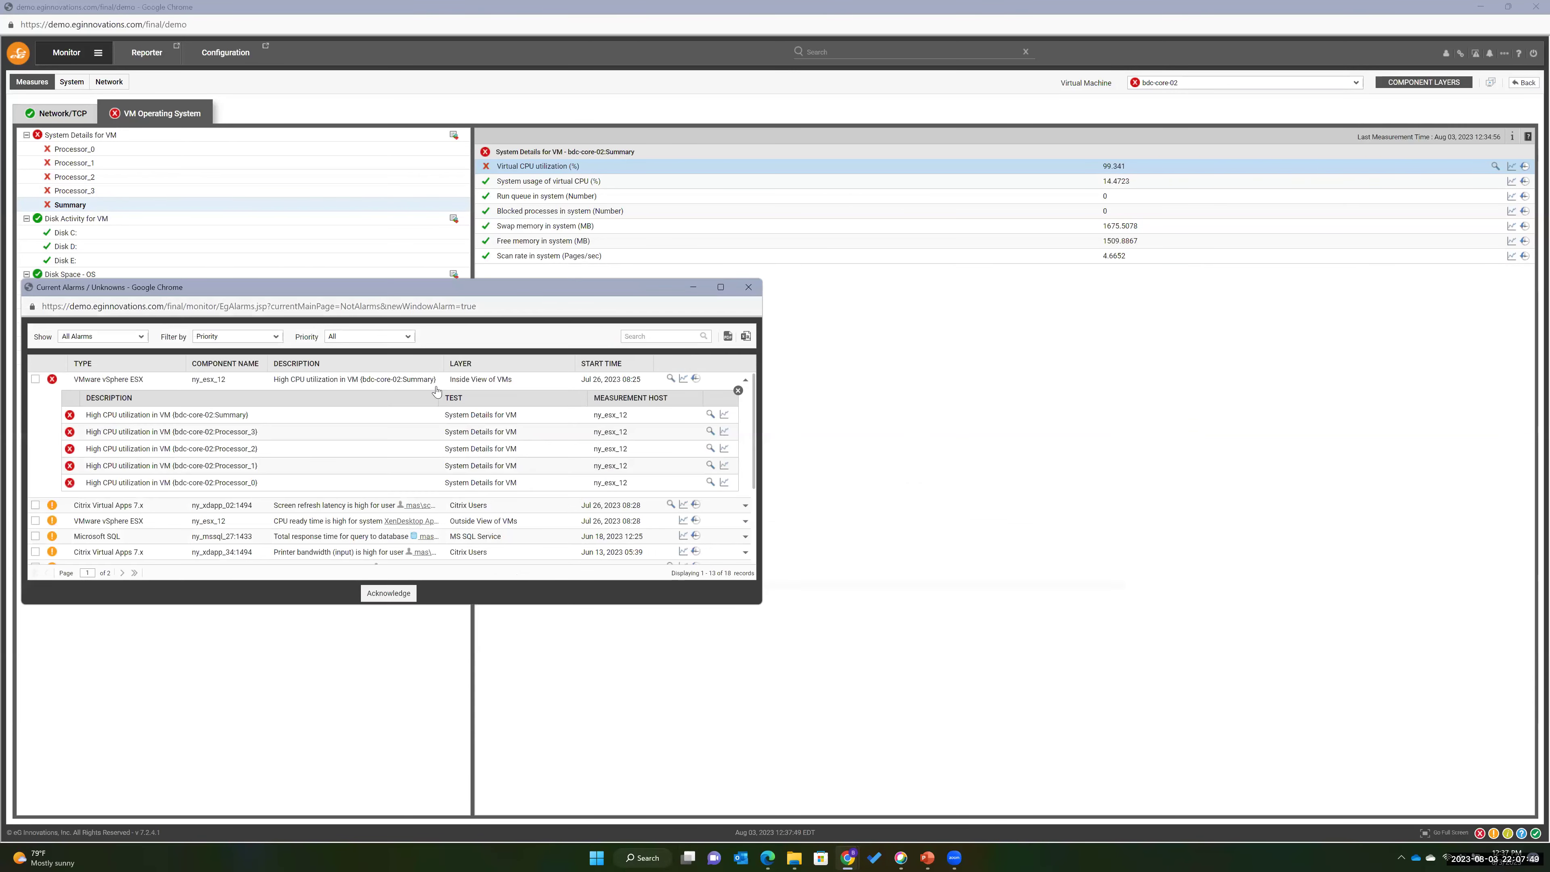
left_click(746, 382)
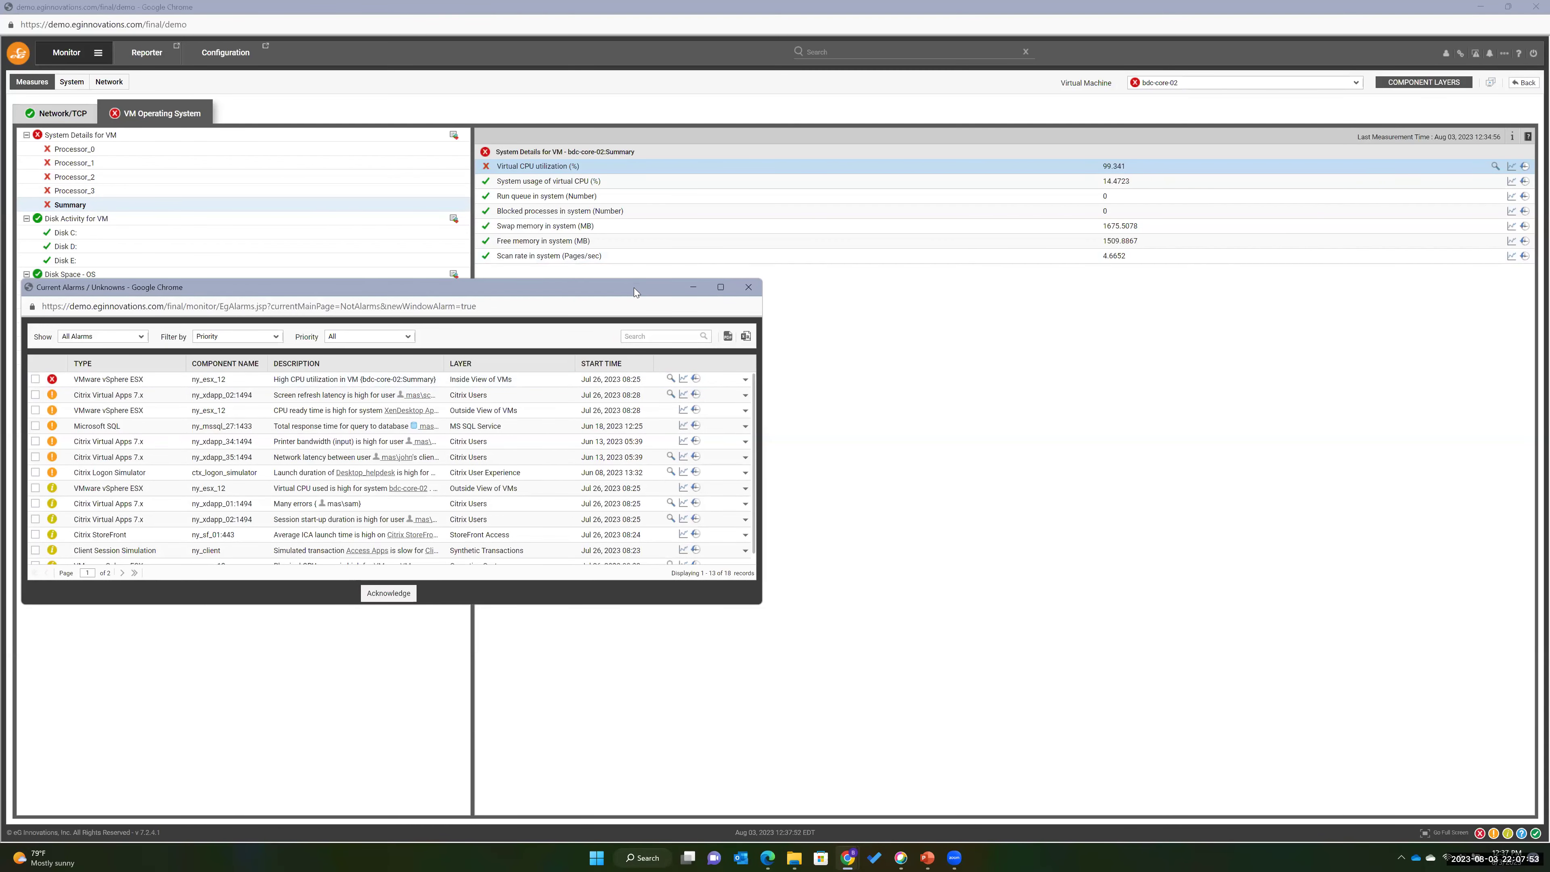
Reposition the alarms window and drill down from the alarms to bdc-core-02's VM Details - ESX metrics under Outside View of VMs for ny_esx_12.
left_click_drag(633, 287, 752, 264)
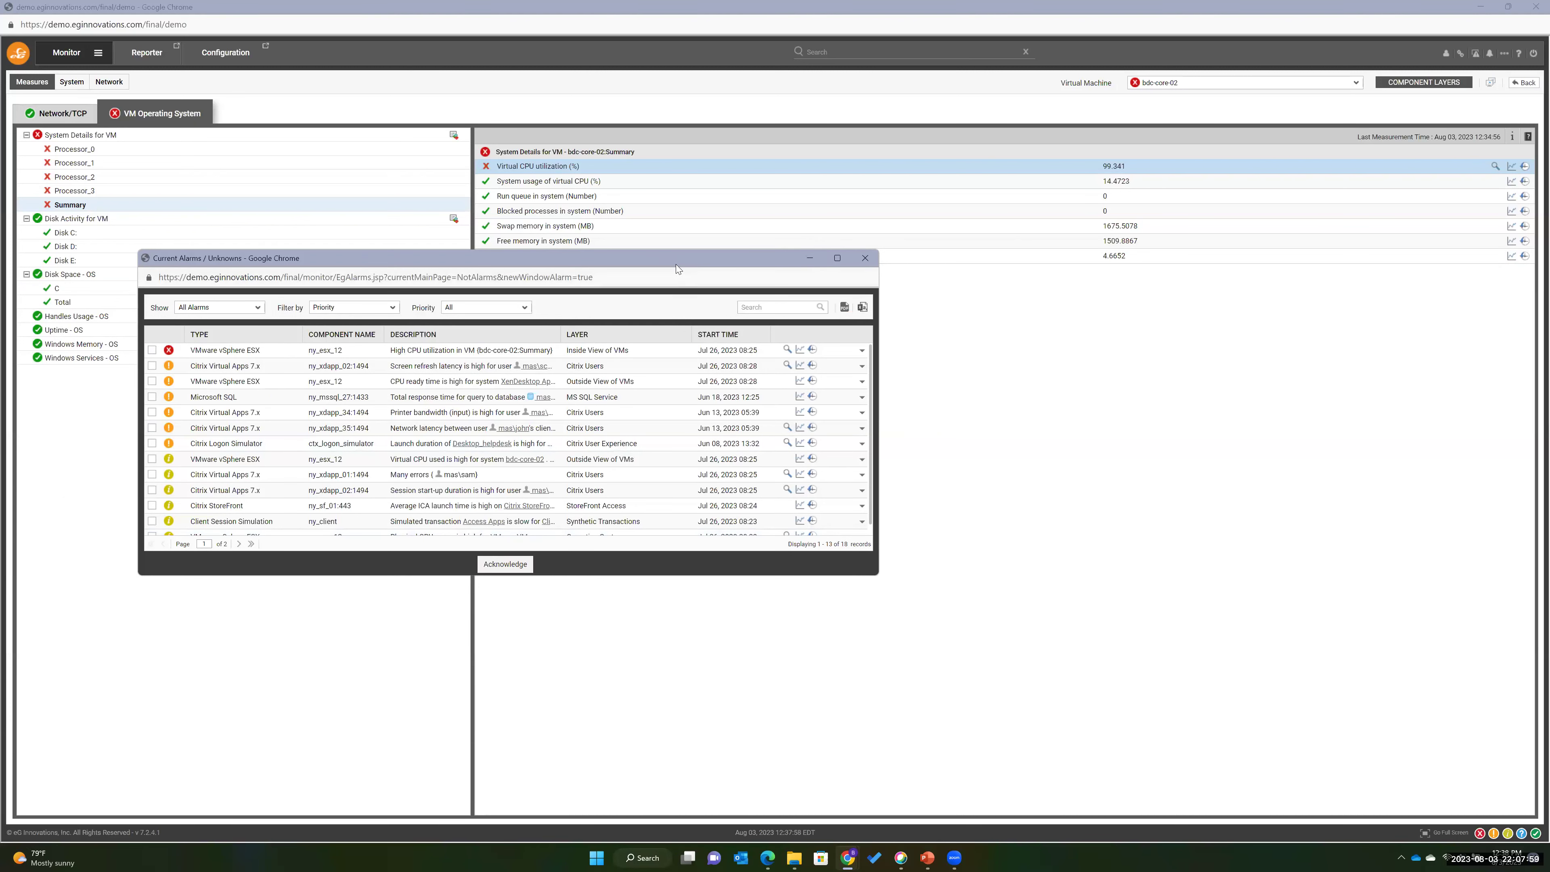
left_click_drag(675, 265, 493, 260)
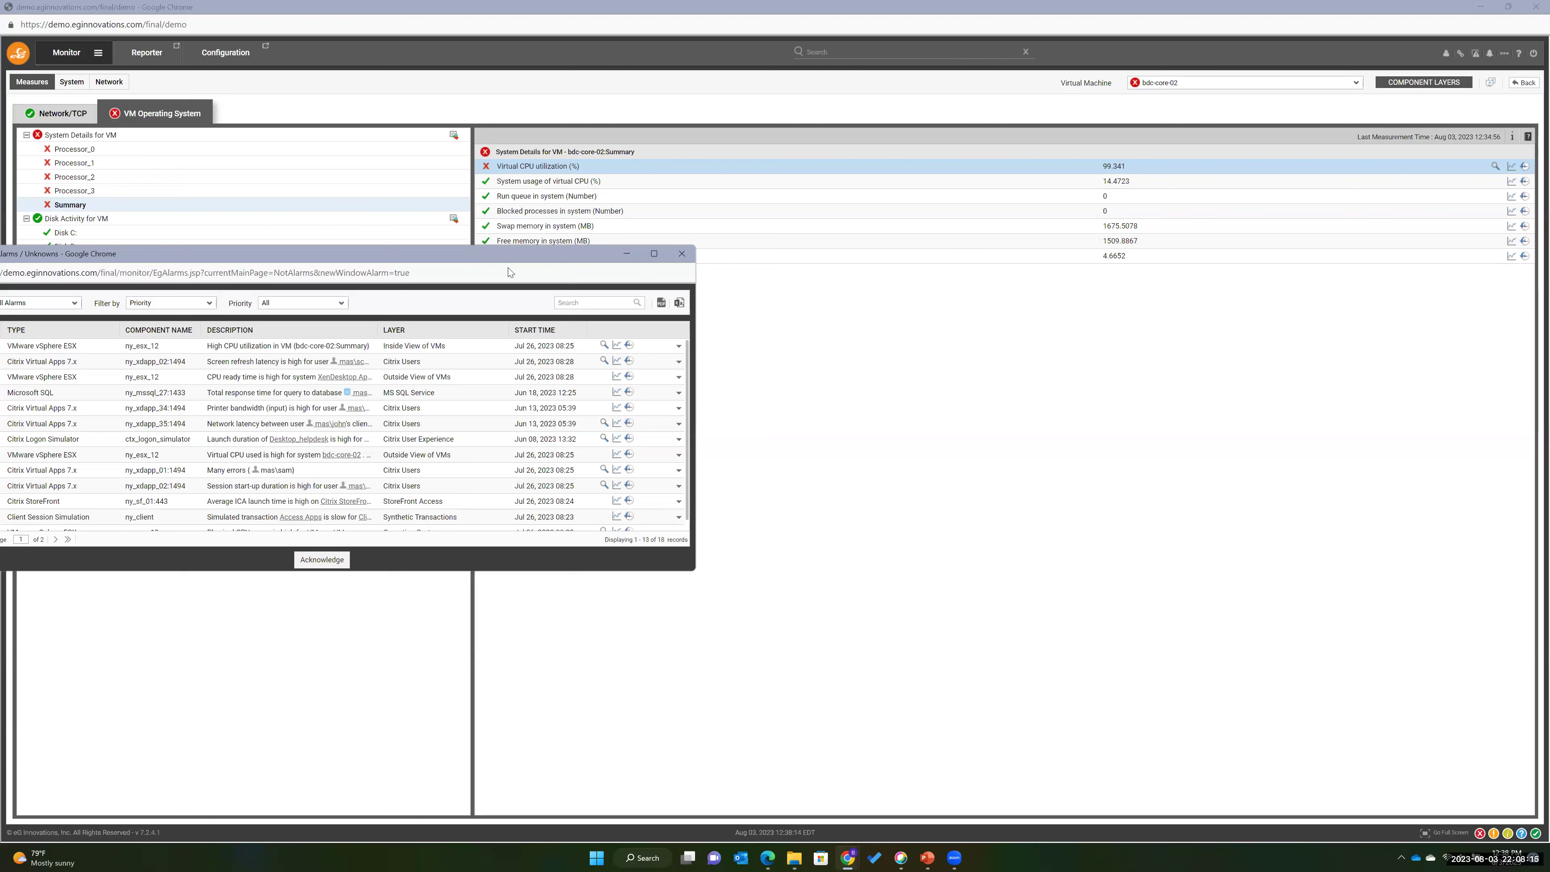
left_click_drag(476, 253, 993, 234)
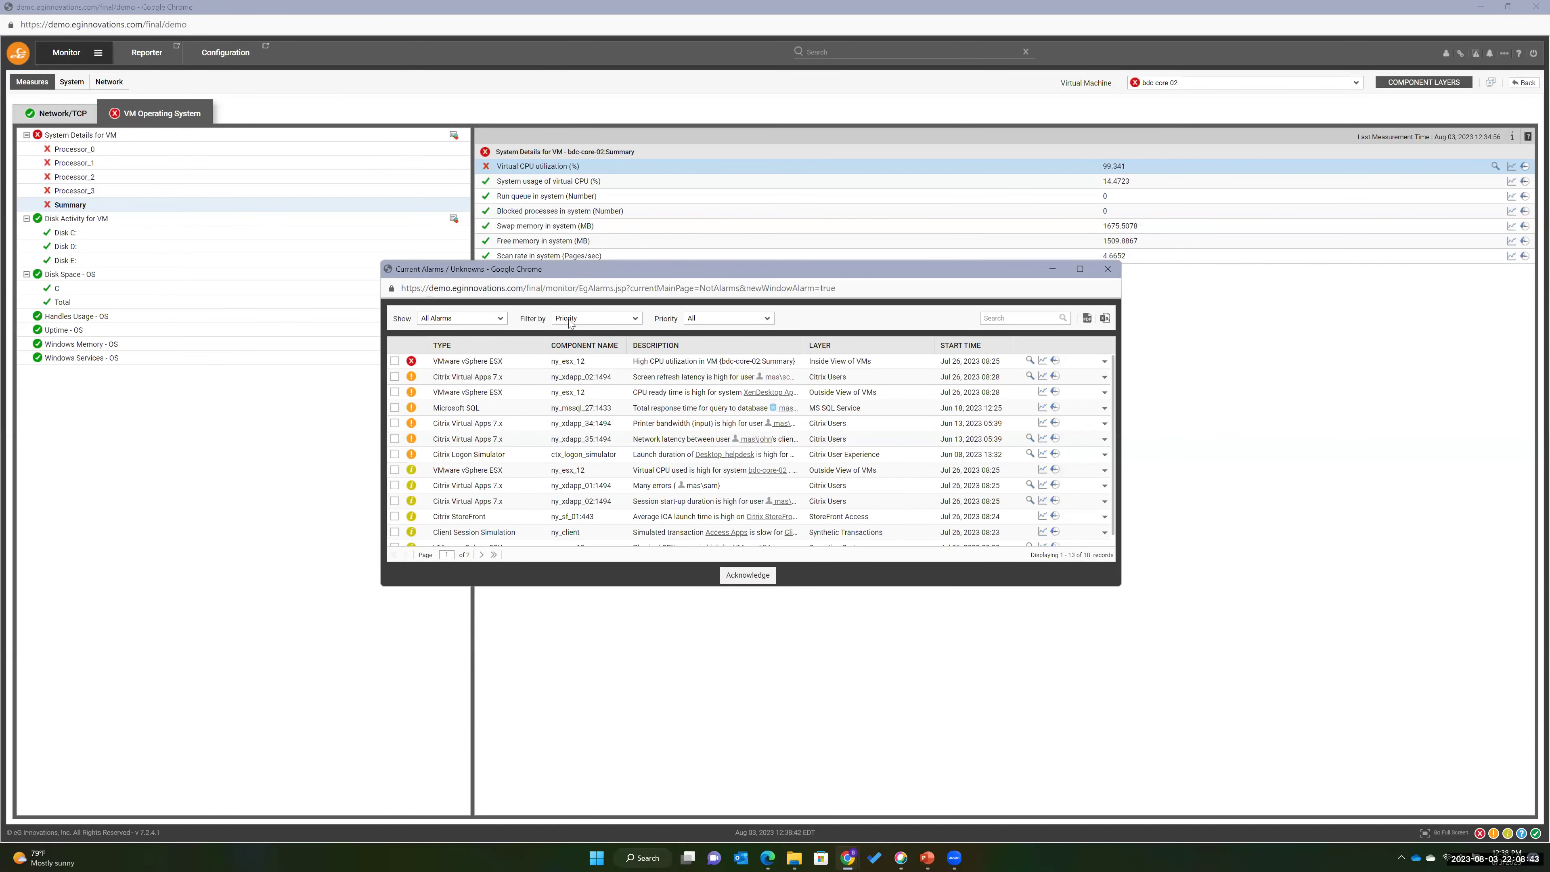
left_click(566, 361)
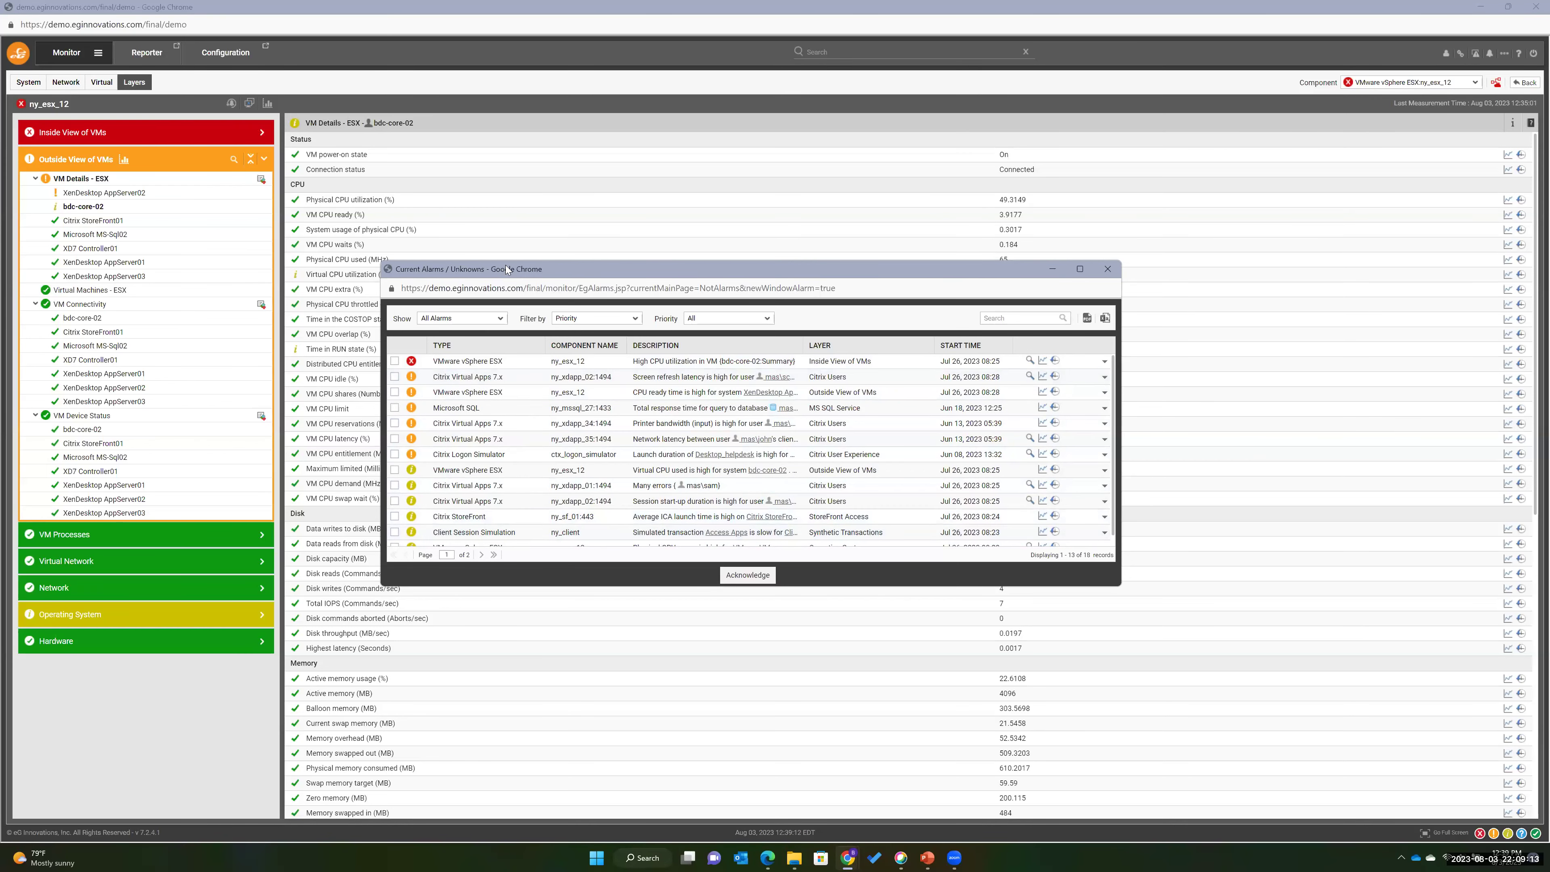
left_click_drag(506, 266, 501, 286)
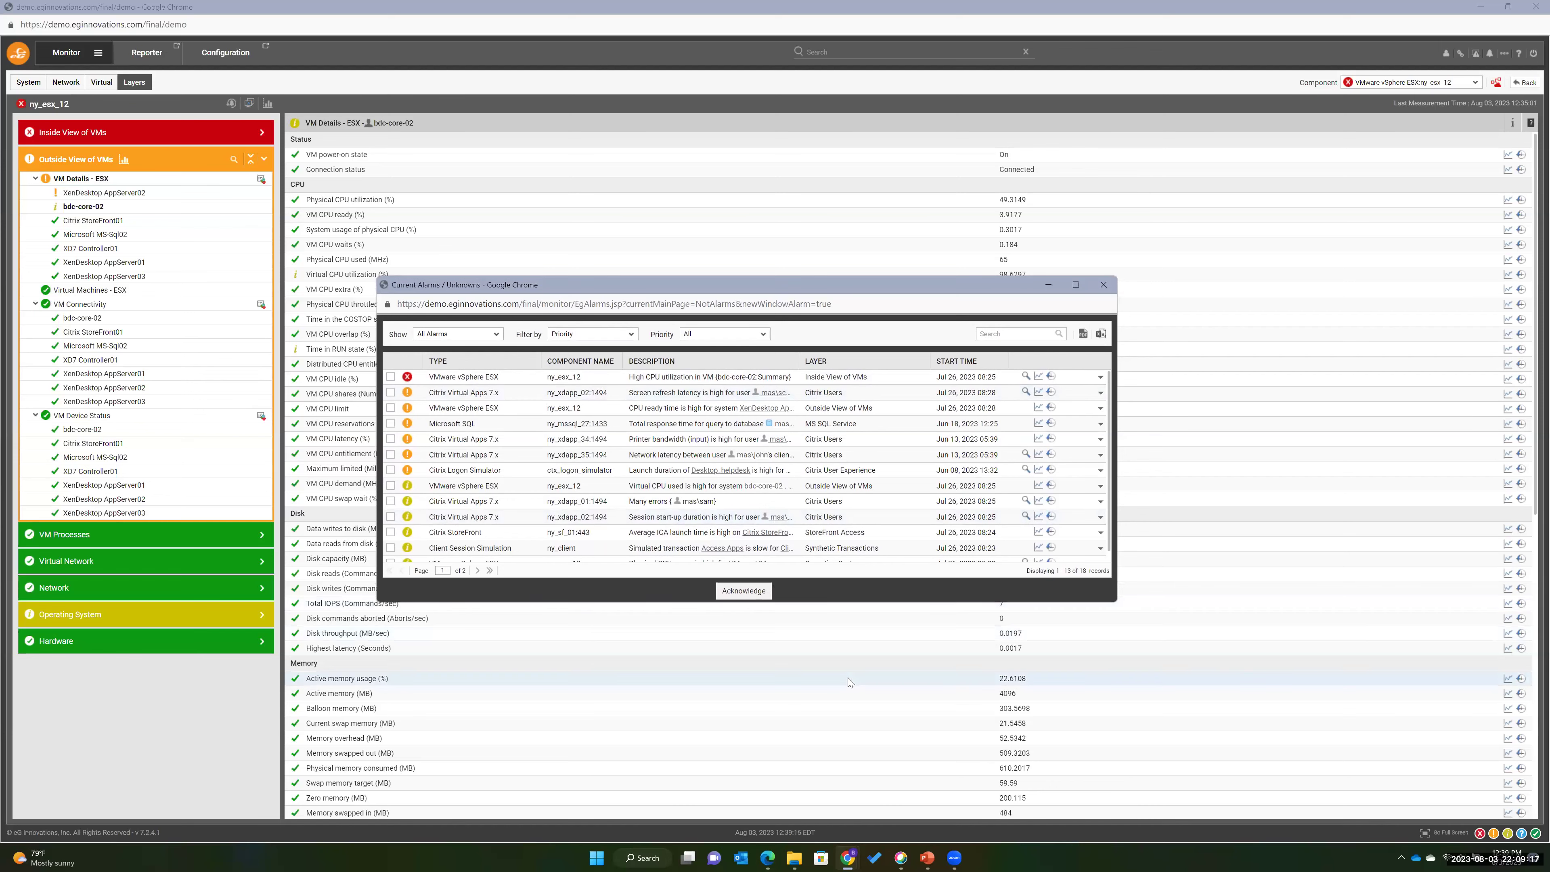
Switch to the Citrix eG Webinar August 2023 presentation in PowerPoint.
mouse_move(926, 858)
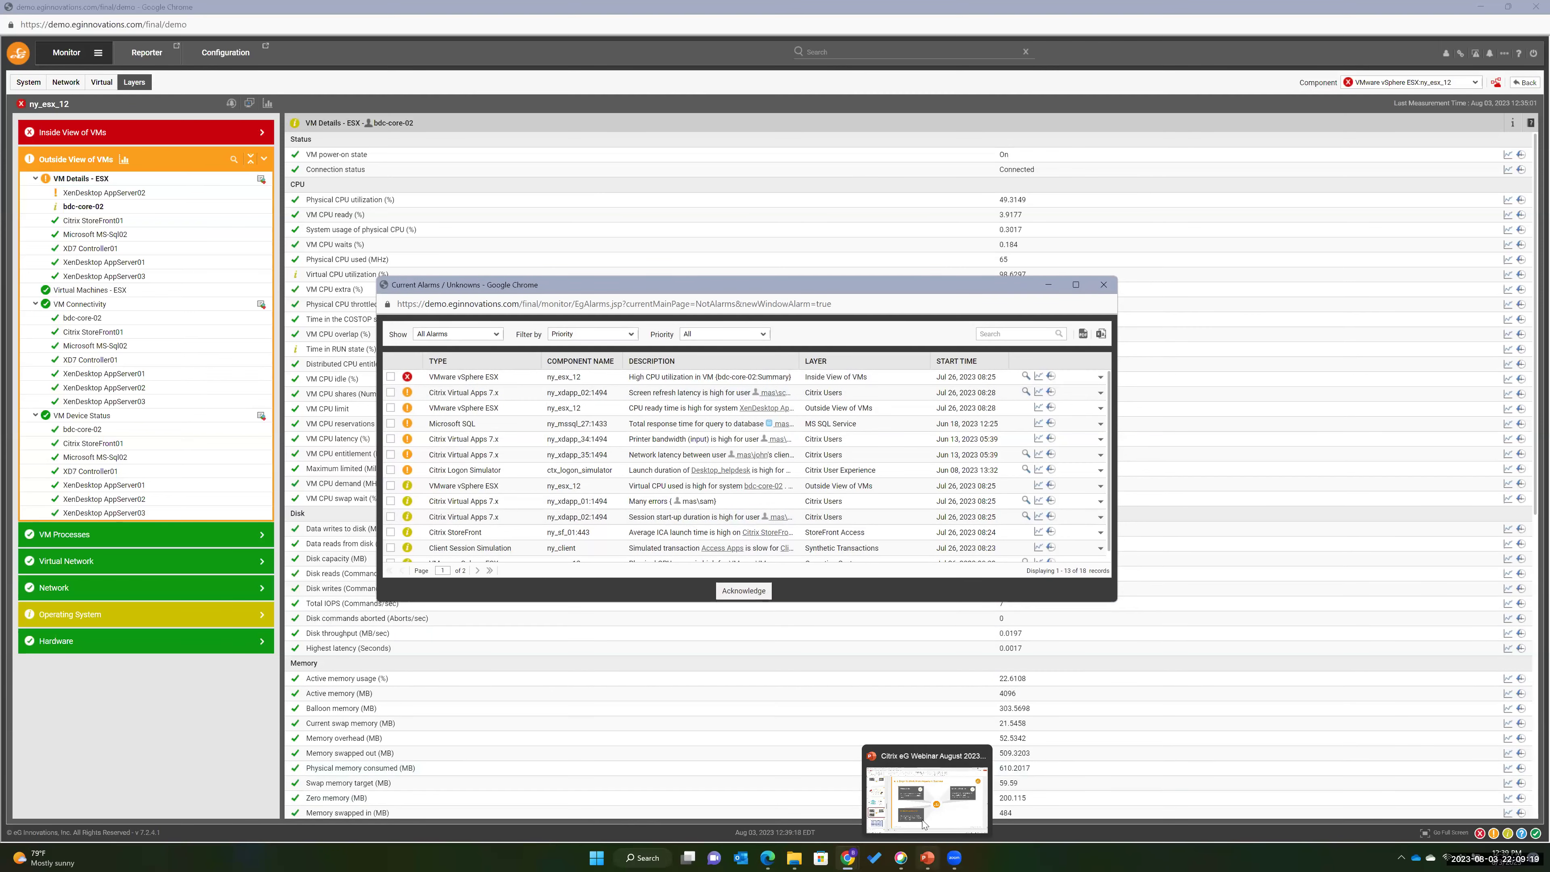
left_click(922, 816)
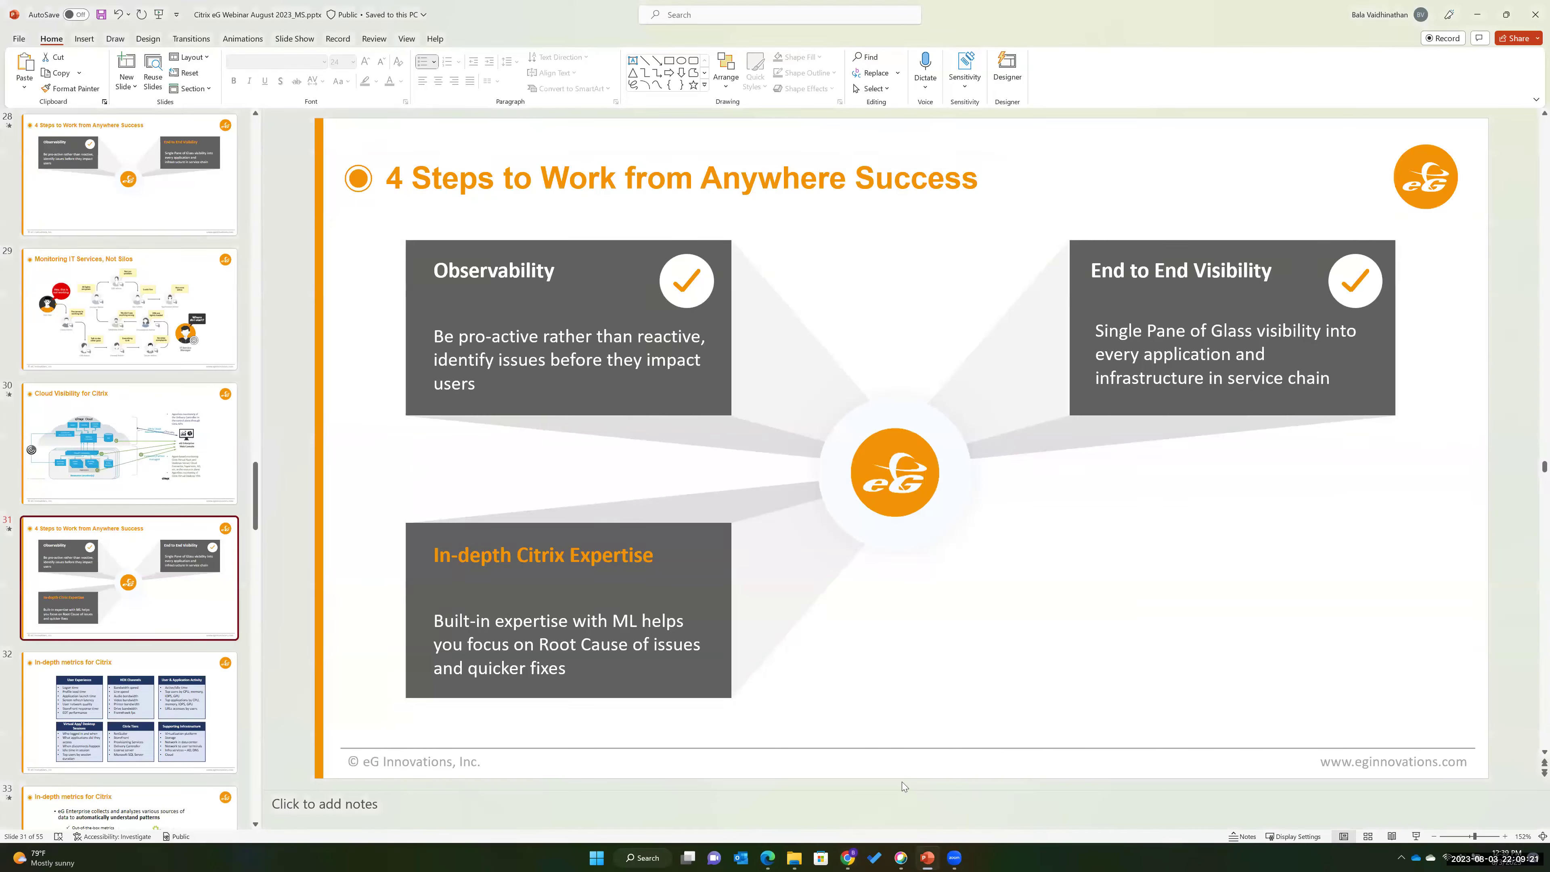